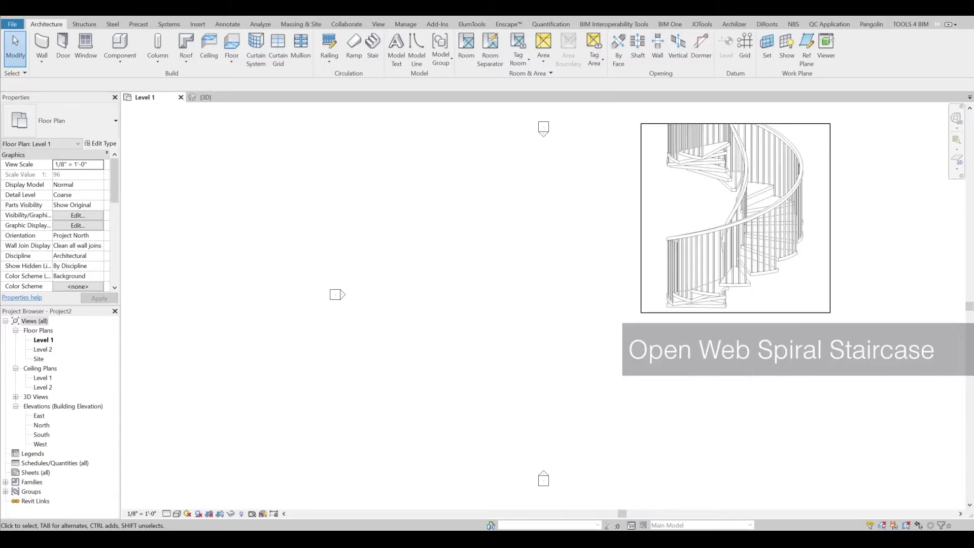
# - Create a full-step spiral stair from Level 1 to Level 2 with a 3' 0" run width and show it in 3D
pyautogui.click(373, 44)
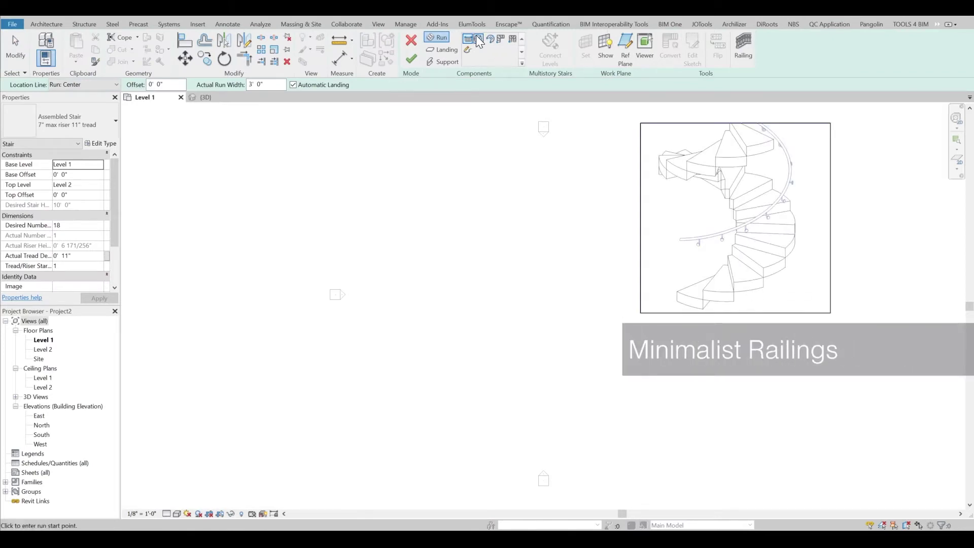
pyautogui.click(43, 24)
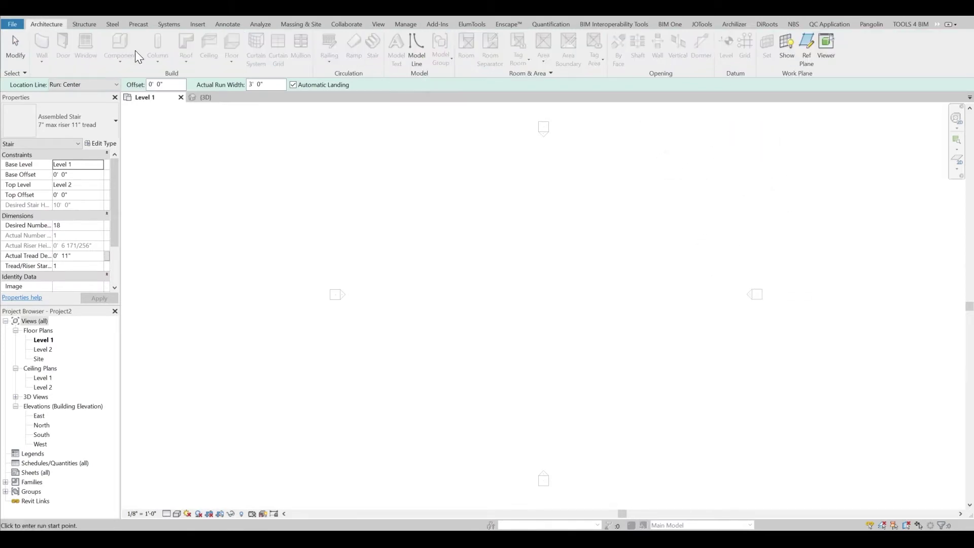
pyautogui.click(937, 24)
pyautogui.click(930, 42)
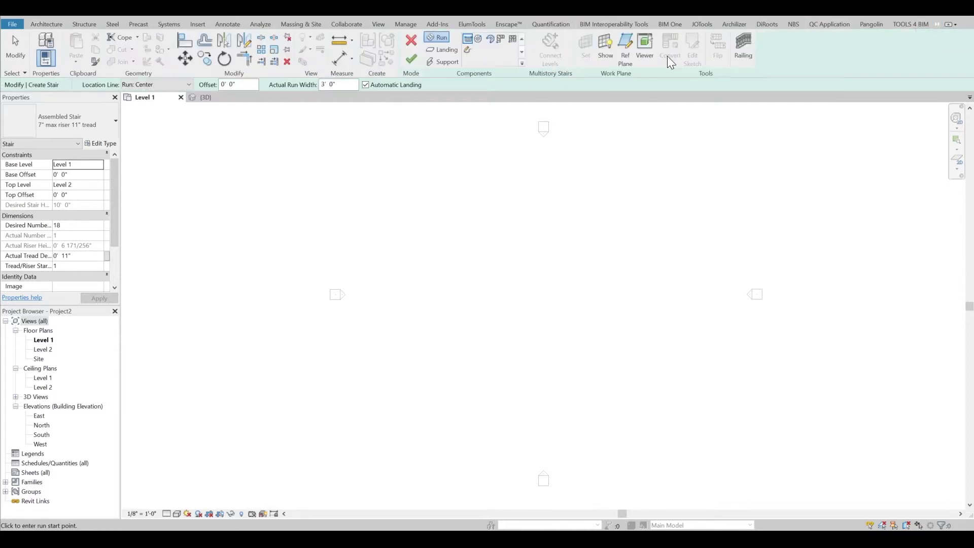
pyautogui.click(478, 39)
pyautogui.click(503, 264)
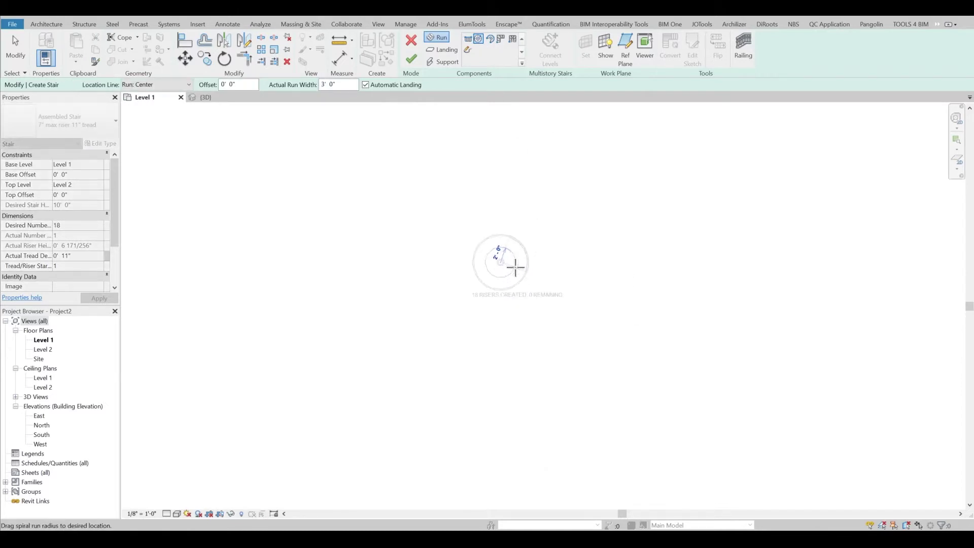
pyautogui.click(512, 265)
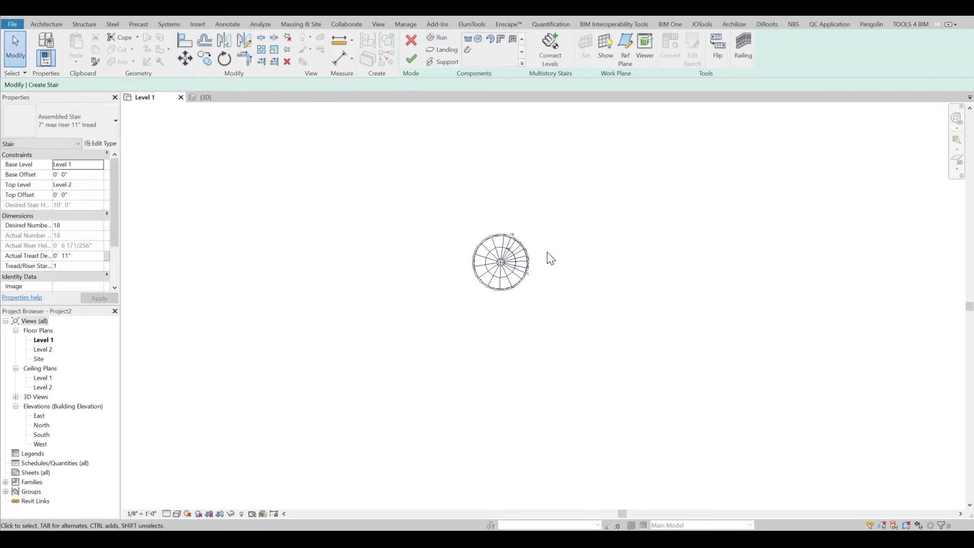
pyautogui.click(188, 17)
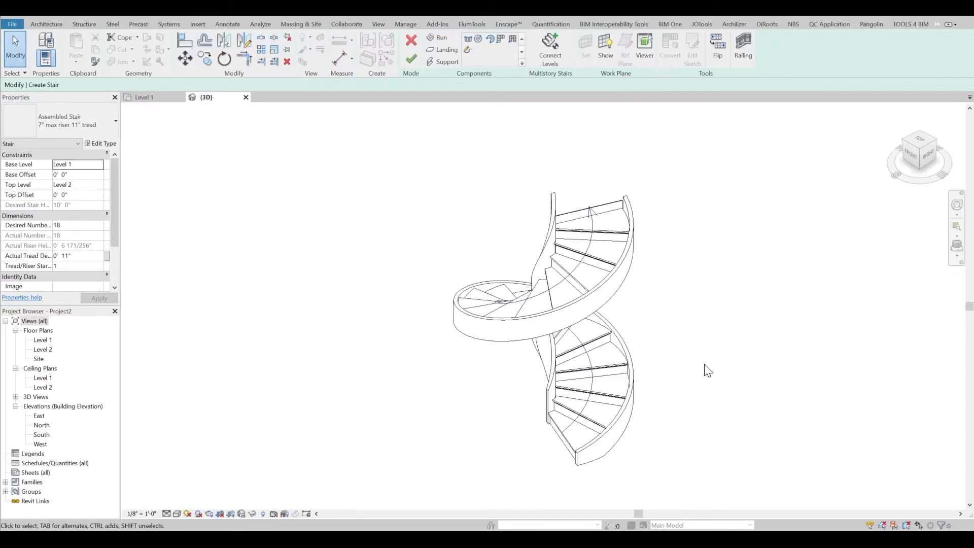
pyautogui.keyDown('shift'); pyautogui.moveTo(706, 366); pyautogui.dragTo(834, 347, button='middle'); pyautogui.keyUp('shift')
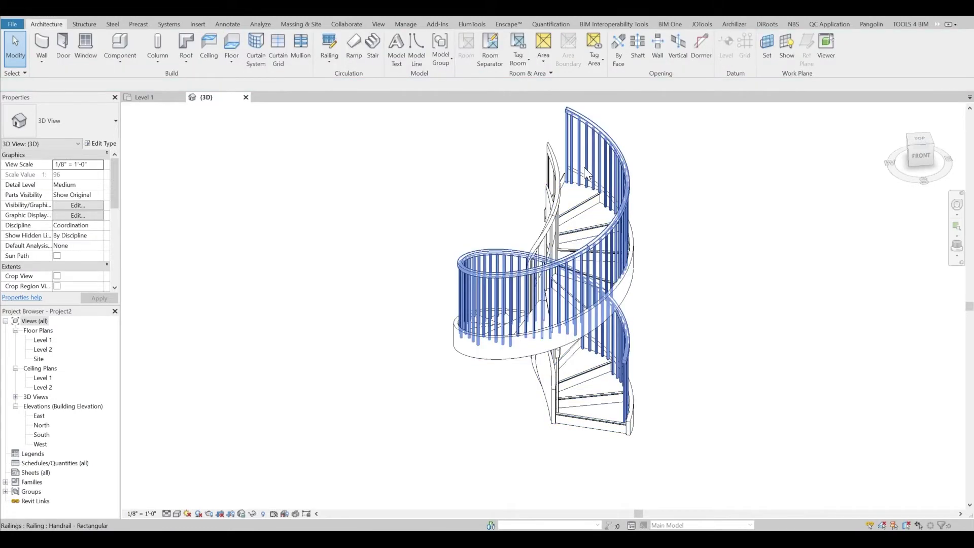
# - Set both the right and left supports of the spiral stair's type to None
pyautogui.click(573, 205)
pyautogui.click(102, 143)
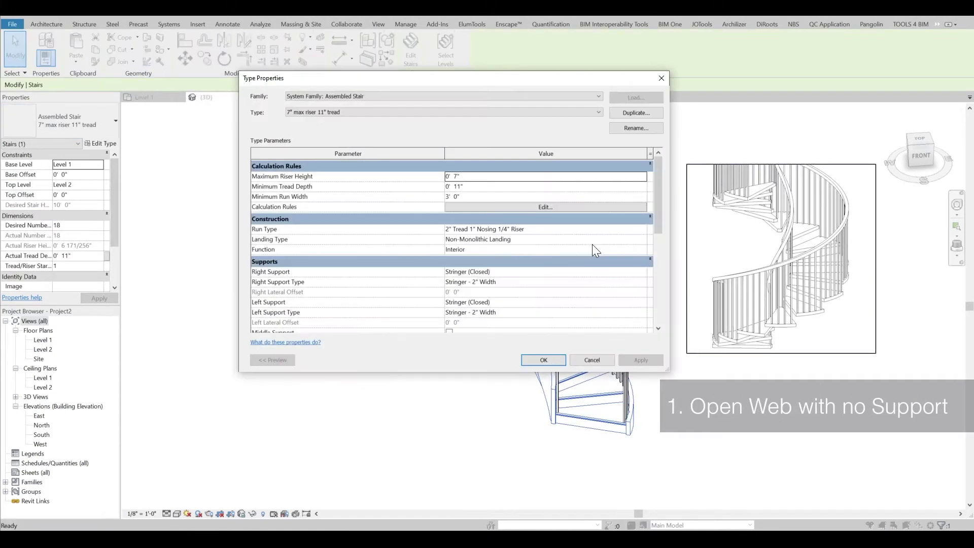
pyautogui.scroll(-2, 592, 244)
pyautogui.click(643, 249)
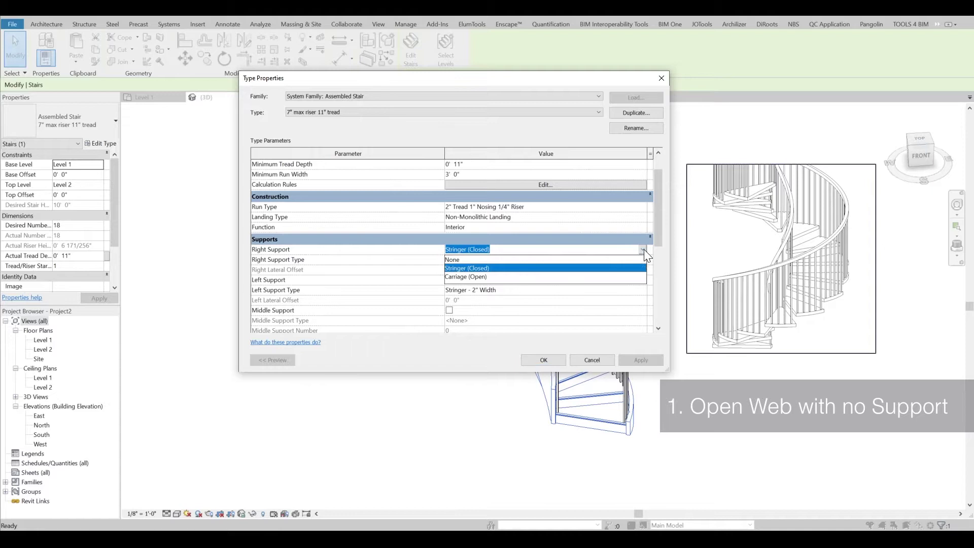
pyautogui.click(570, 260)
pyautogui.click(641, 280)
pyautogui.click(615, 290)
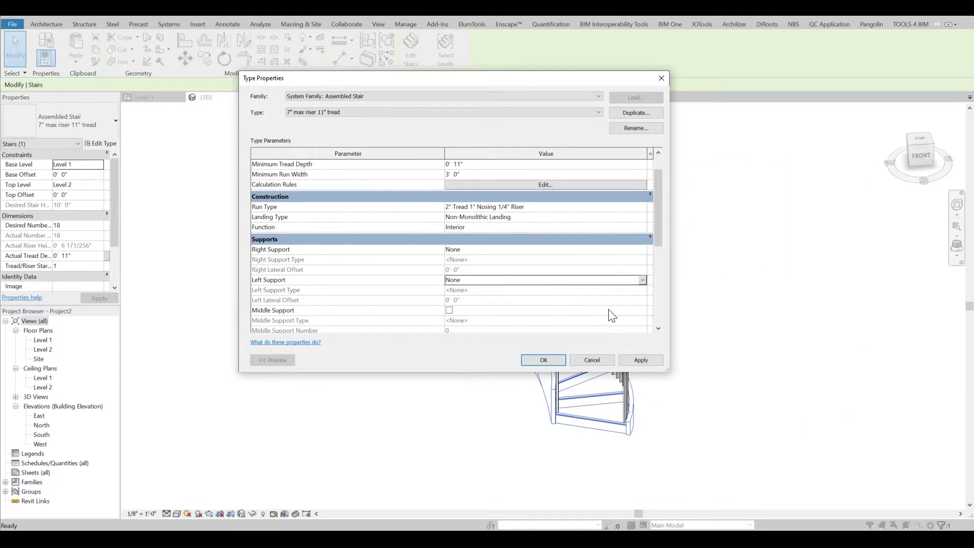
pyautogui.click(541, 358)
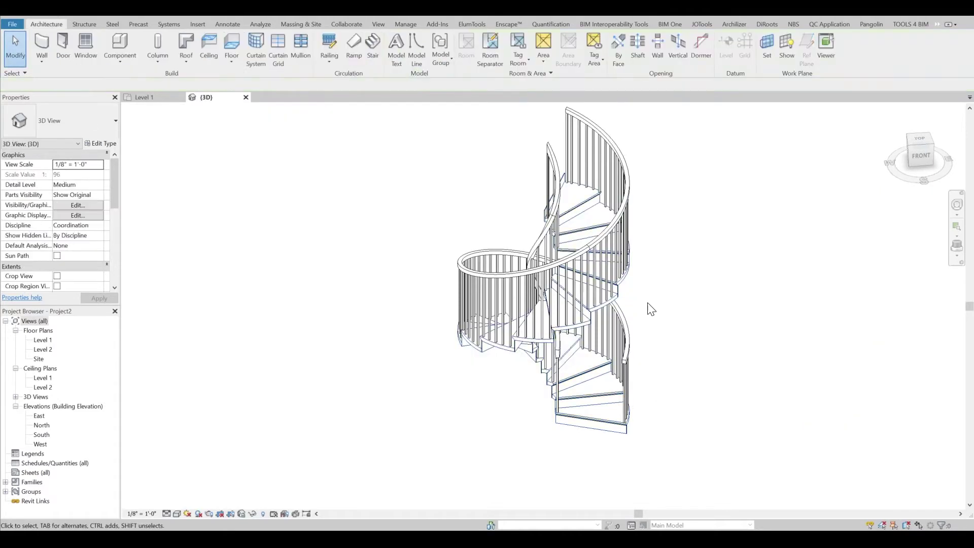
# - Turn off risers in the stair's run type, 2" Tread 1" Nosing 1/4" Riser
pyautogui.scroll(1, 675, 349)
pyautogui.scroll(6, 535, 346)
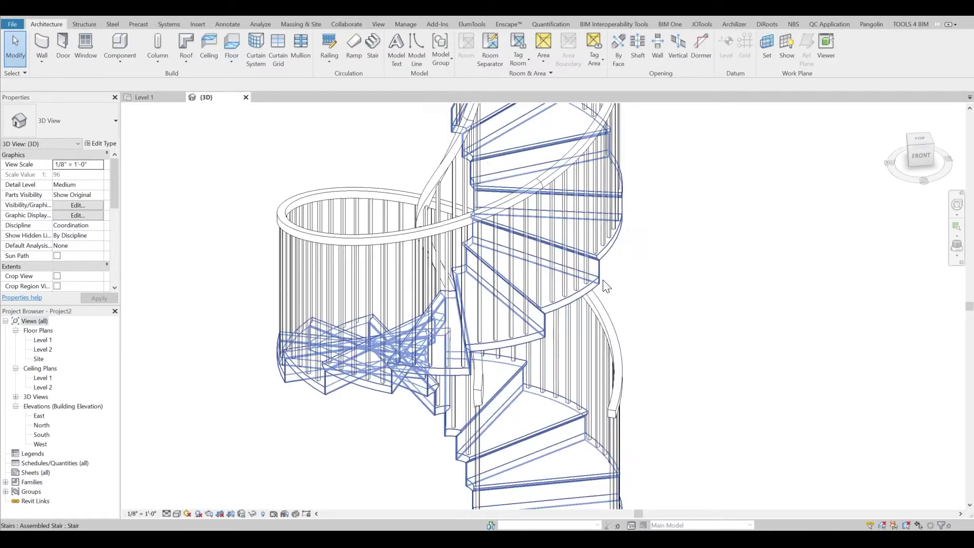
pyautogui.scroll(2, 508, 329)
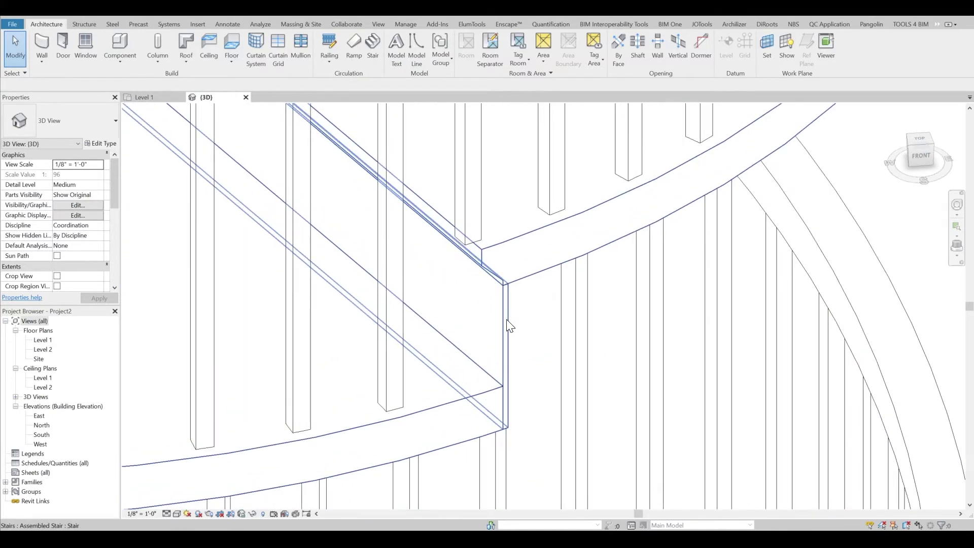
pyautogui.keyDown('shift'); pyautogui.moveTo(511, 323); pyautogui.dragTo(511, 276, button='middle'); pyautogui.keyUp('shift')
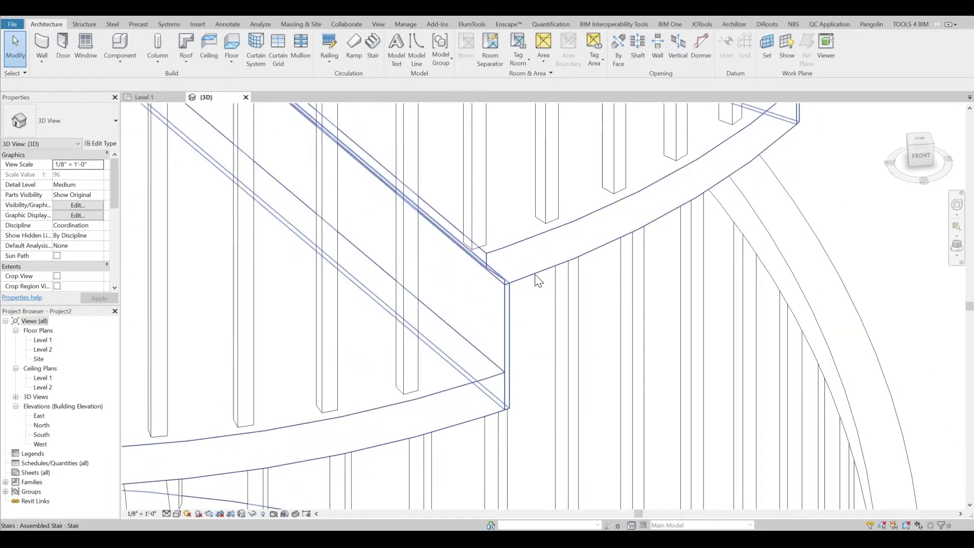
pyautogui.scroll(-5, 510, 277)
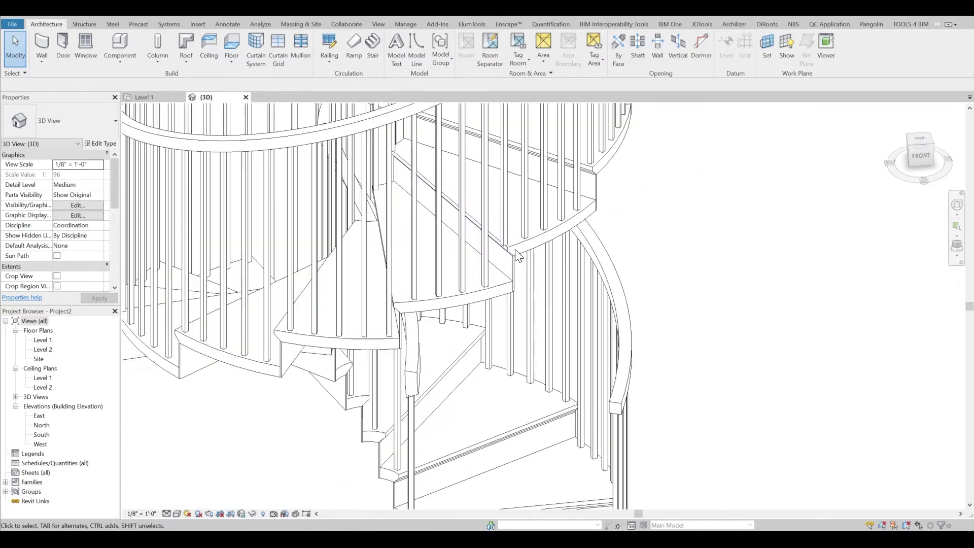
pyautogui.scroll(-4, 442, 230)
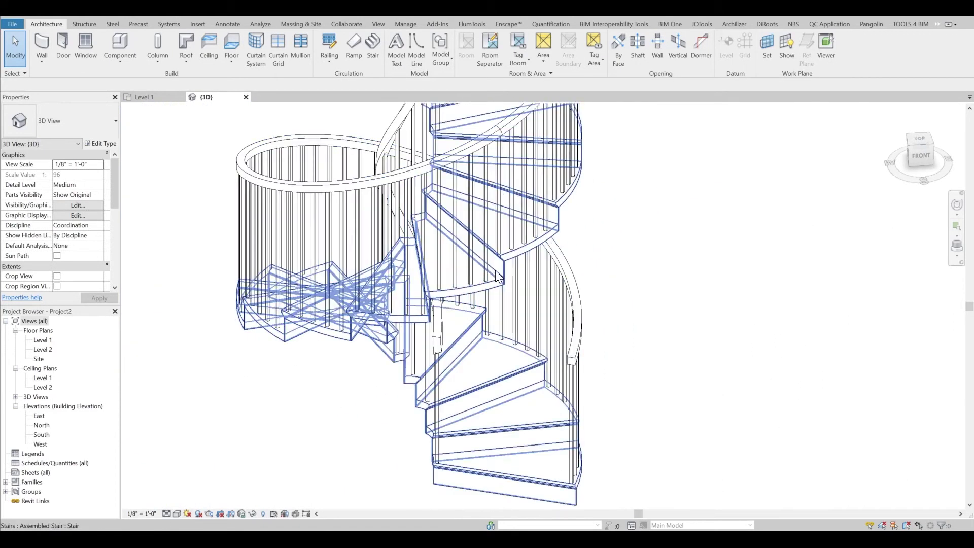
pyautogui.click(521, 260)
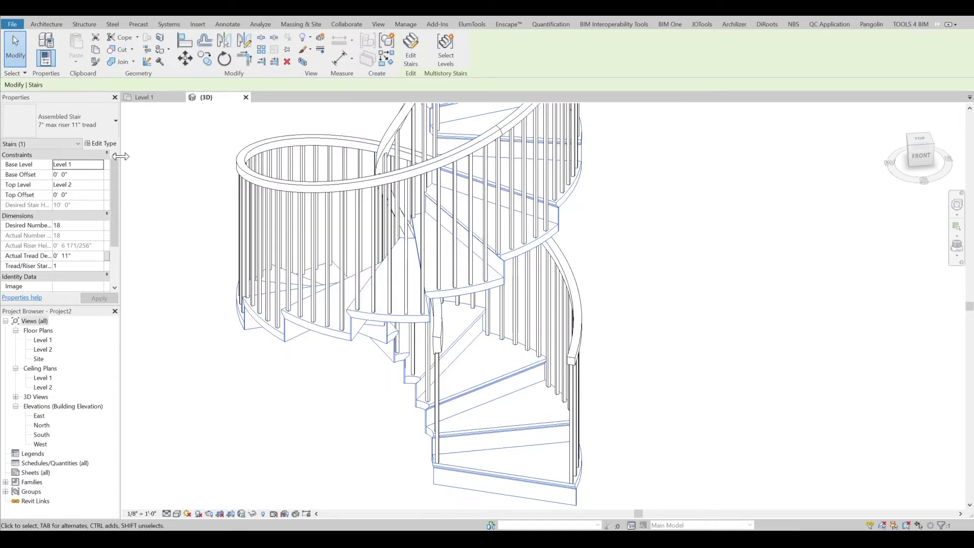
pyautogui.click(106, 144)
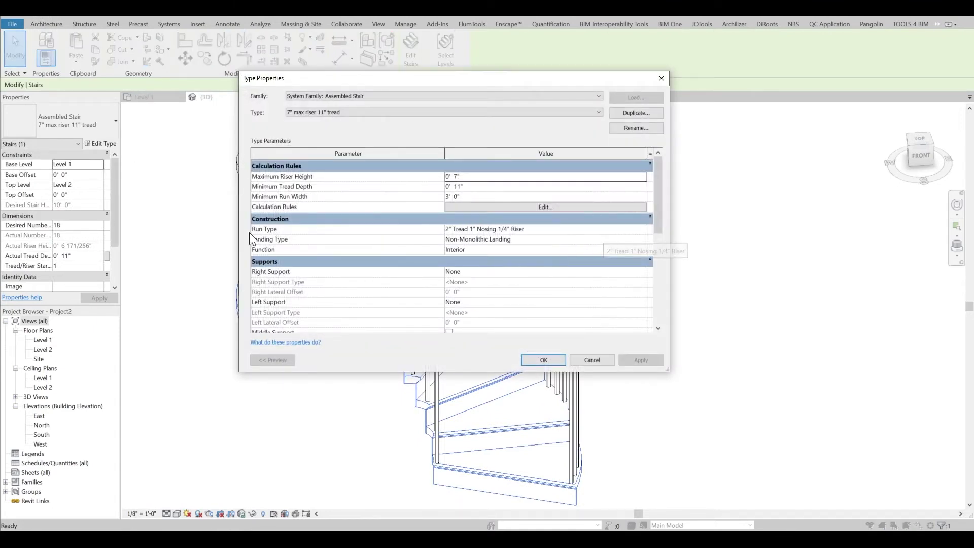
pyautogui.click(642, 229)
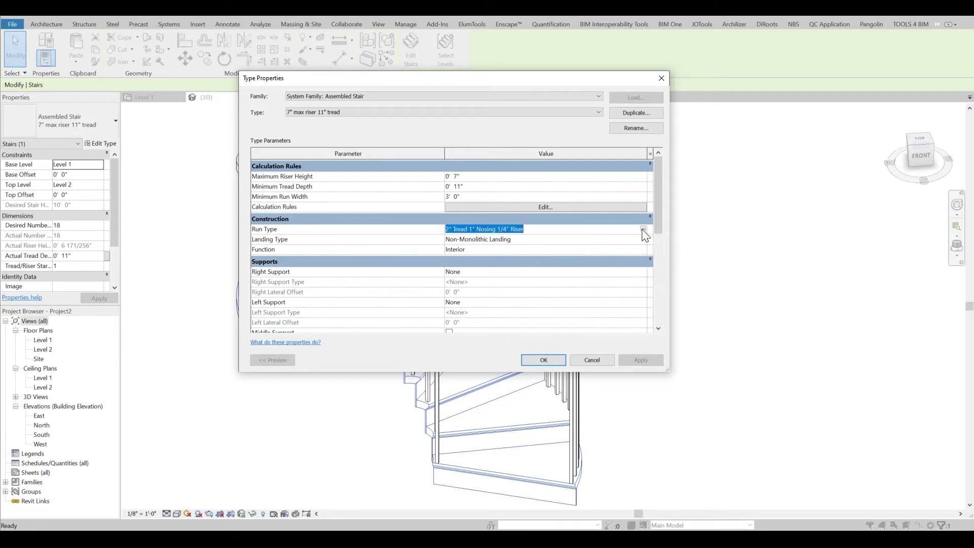
pyautogui.click(643, 229)
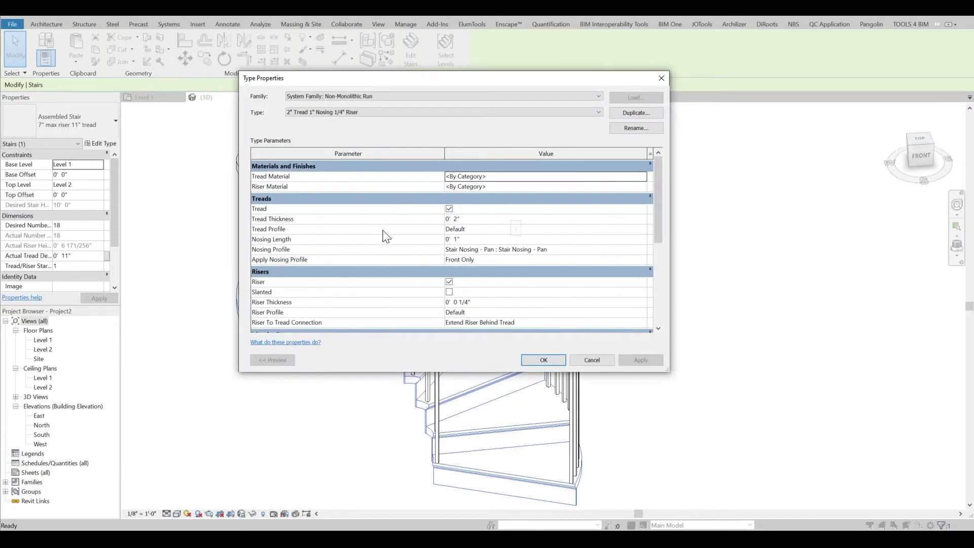
pyautogui.click(451, 283)
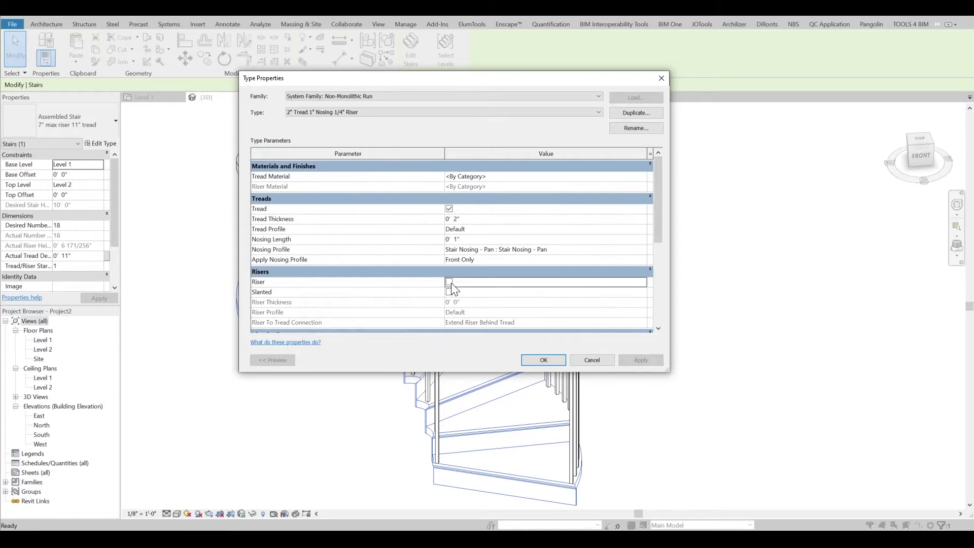
# - Set the run type's nosing length to 0' 0" and its nosing profile to Default, and apply the type changes
pyautogui.click(480, 237)
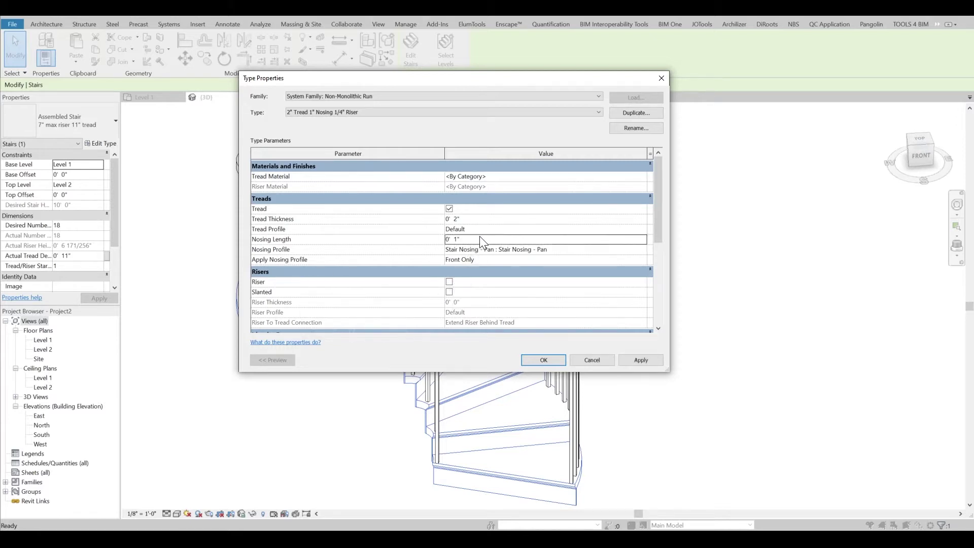
pyautogui.click(513, 229)
pyautogui.click(643, 230)
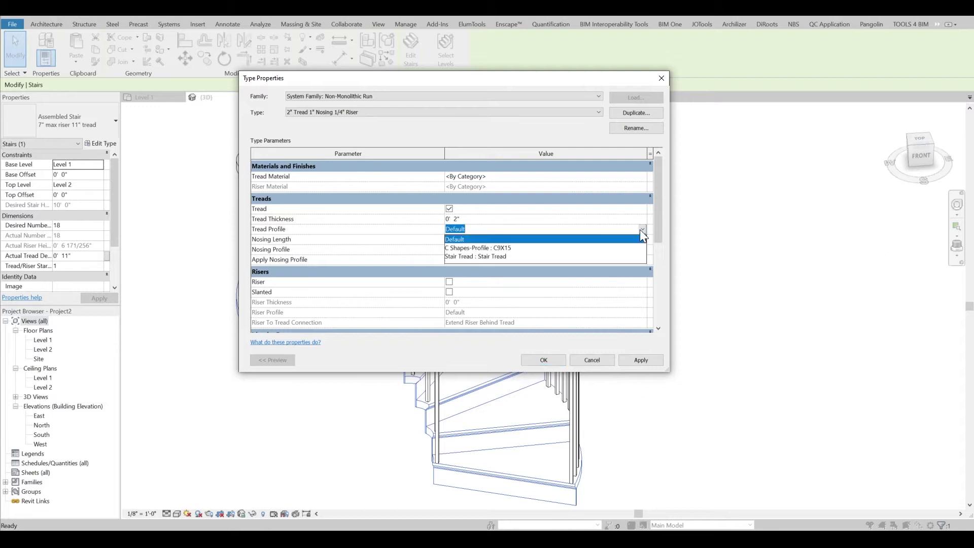
pyautogui.click(541, 239)
pyautogui.click(513, 241)
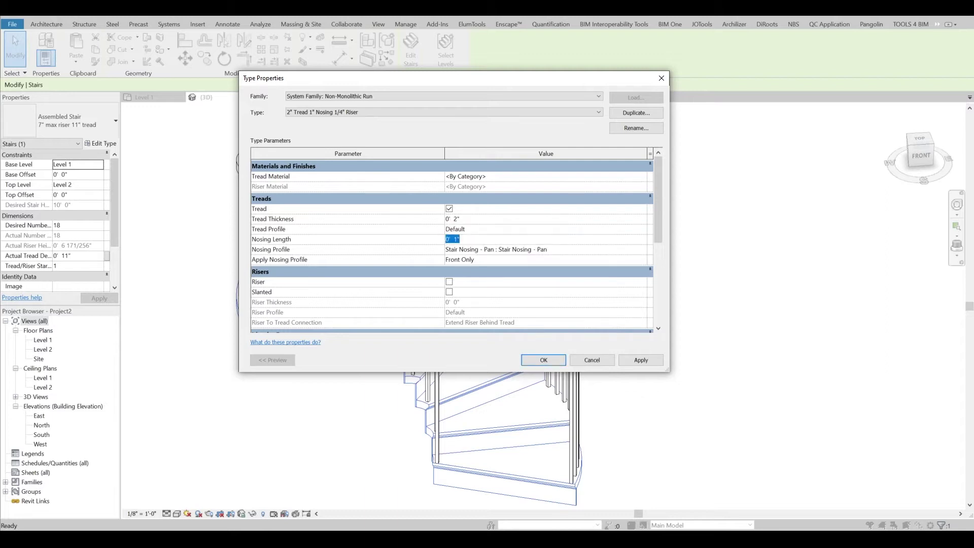
pyautogui.click(503, 259)
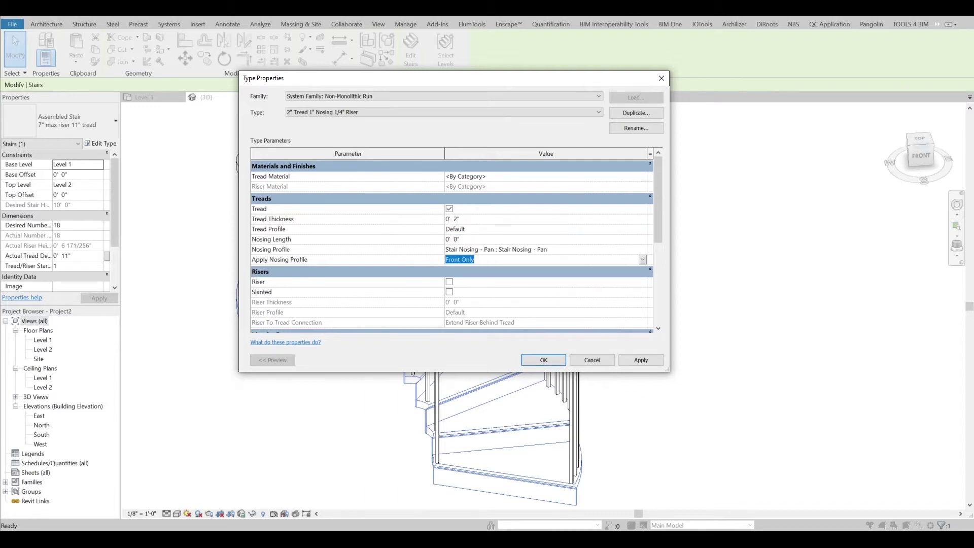
pyautogui.click(632, 251)
pyautogui.click(551, 358)
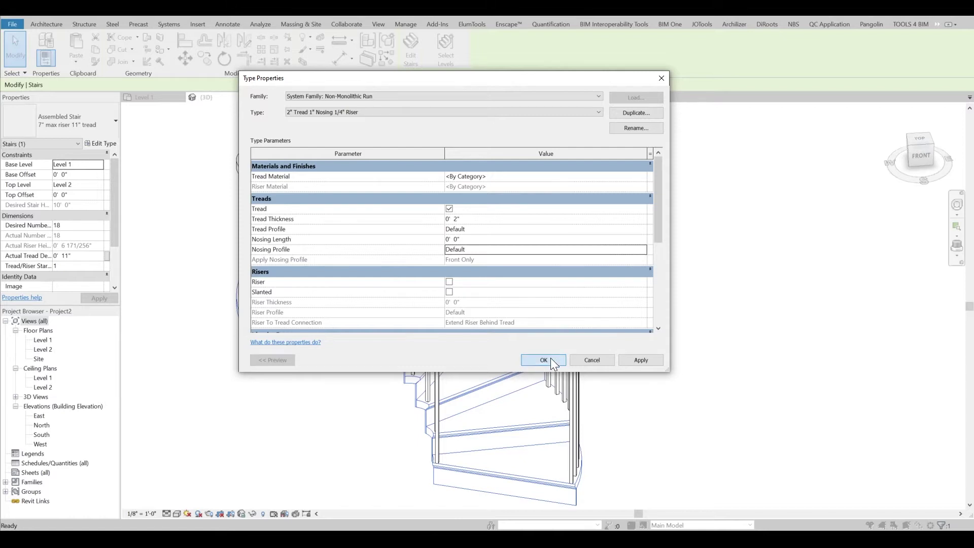
pyautogui.click(543, 360)
pyautogui.click(637, 344)
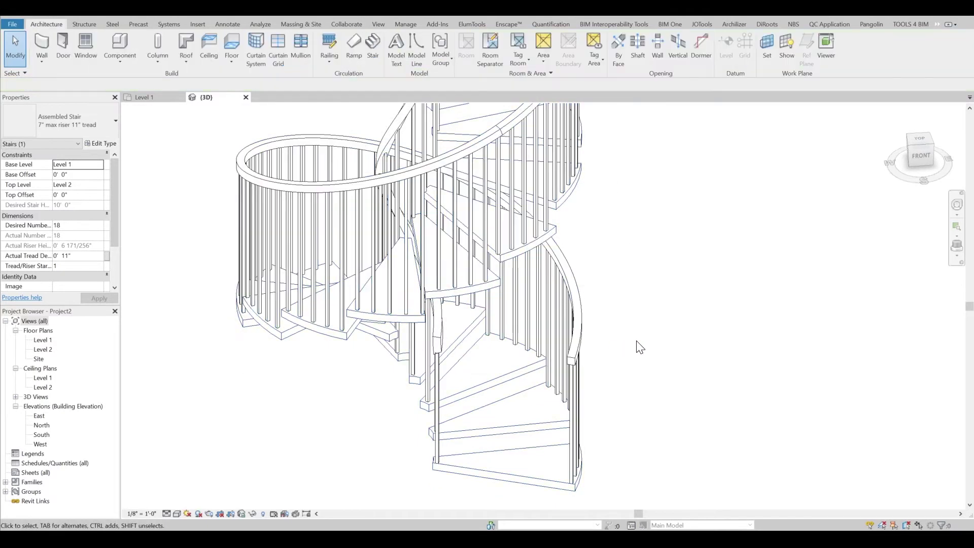
# - Set the right support of the spiral stair's type to Stringer (Closed)
pyautogui.scroll(-2, 615, 351)
pyautogui.keyDown('shift'); pyautogui.moveTo(615, 350); pyautogui.dragTo(673, 324, button='middle'); pyautogui.keyUp('shift')
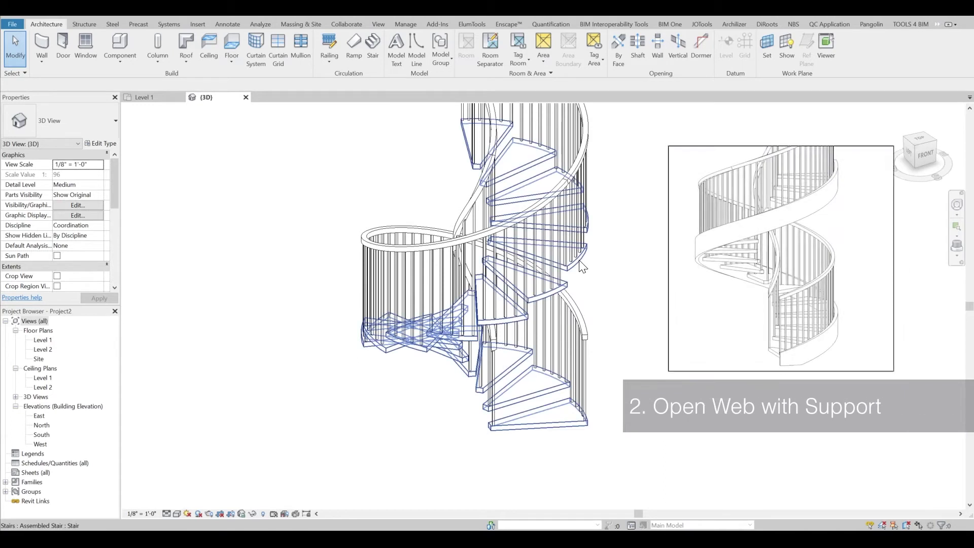
pyautogui.click(590, 269)
pyautogui.click(101, 144)
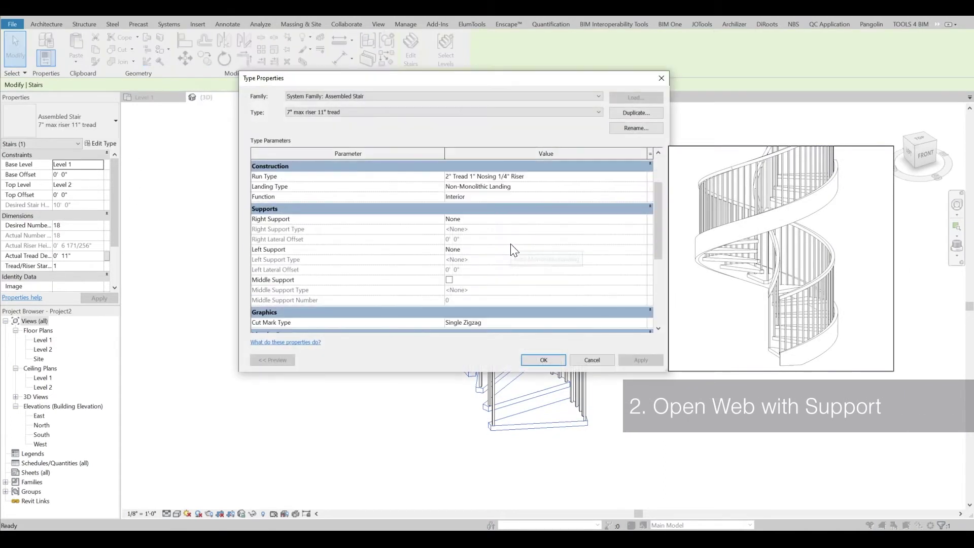
pyautogui.scroll(-5, 511, 244)
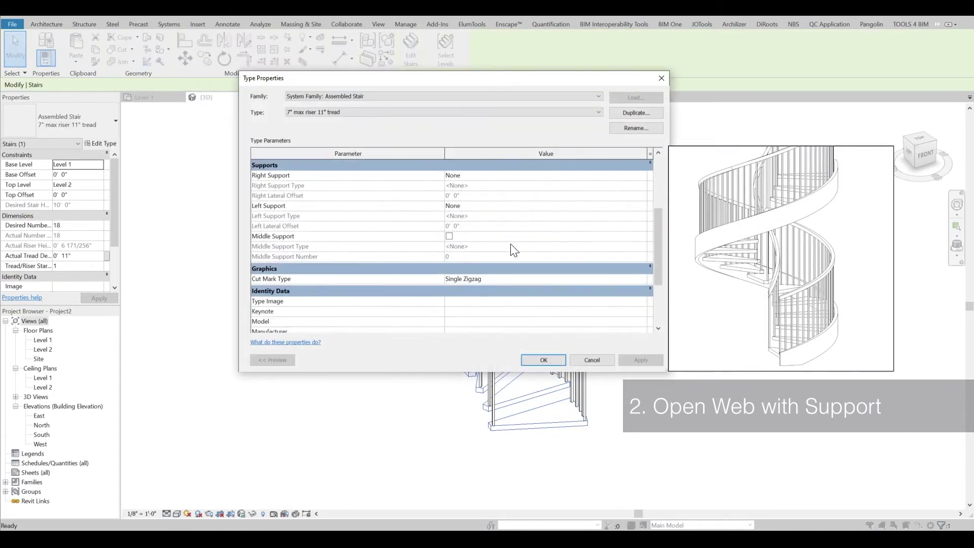
pyautogui.click(643, 175)
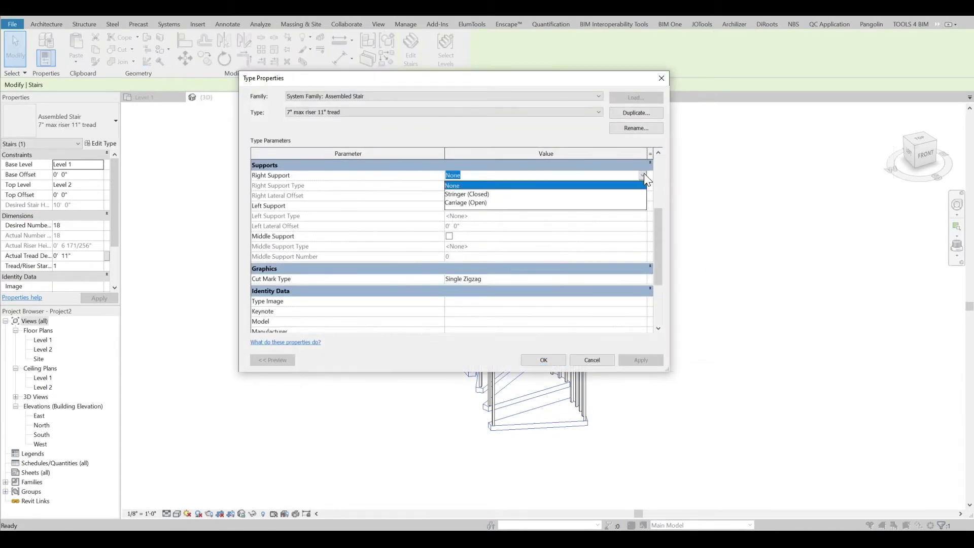
pyautogui.click(574, 195)
pyautogui.click(542, 360)
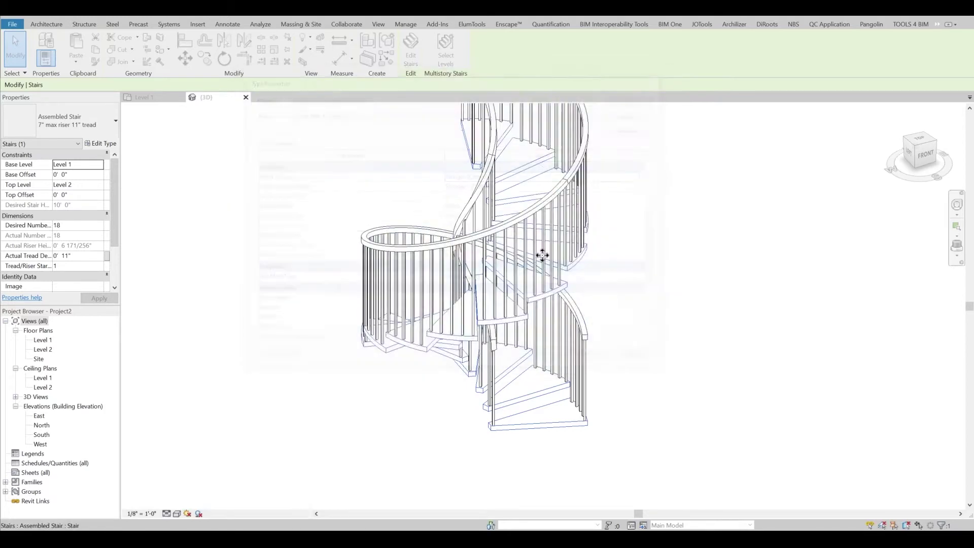
pyautogui.click(681, 352)
# - Set the right support of the spiral stair's type, 7" max riser 11" tread, to None
pyautogui.keyDown('shift'); pyautogui.moveTo(581, 346); pyautogui.dragTo(959, 411, button='middle'); pyautogui.keyUp('shift')
pyautogui.keyDown('shift'); pyautogui.moveTo(675, 327); pyautogui.dragTo(569, 373, button='middle'); pyautogui.keyUp('shift')
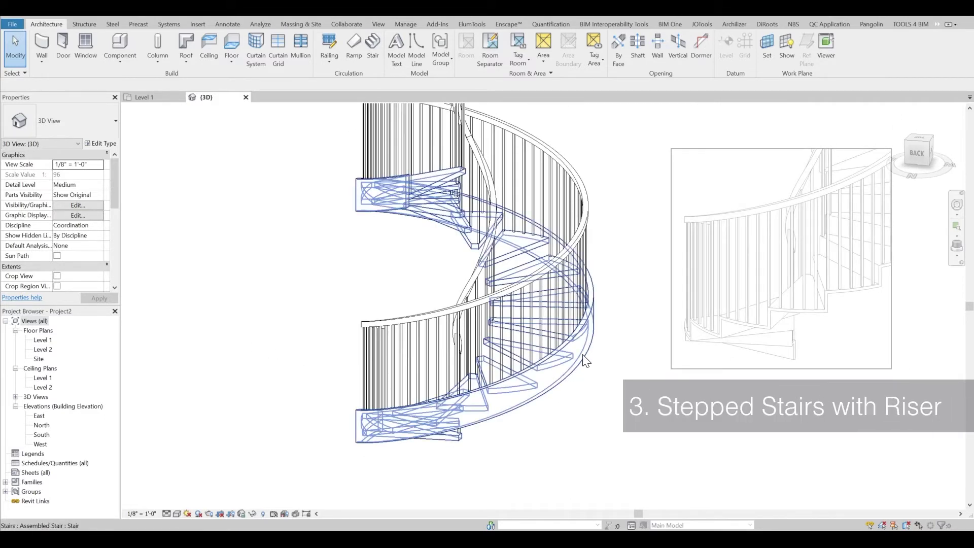
pyautogui.click(577, 386)
pyautogui.click(103, 144)
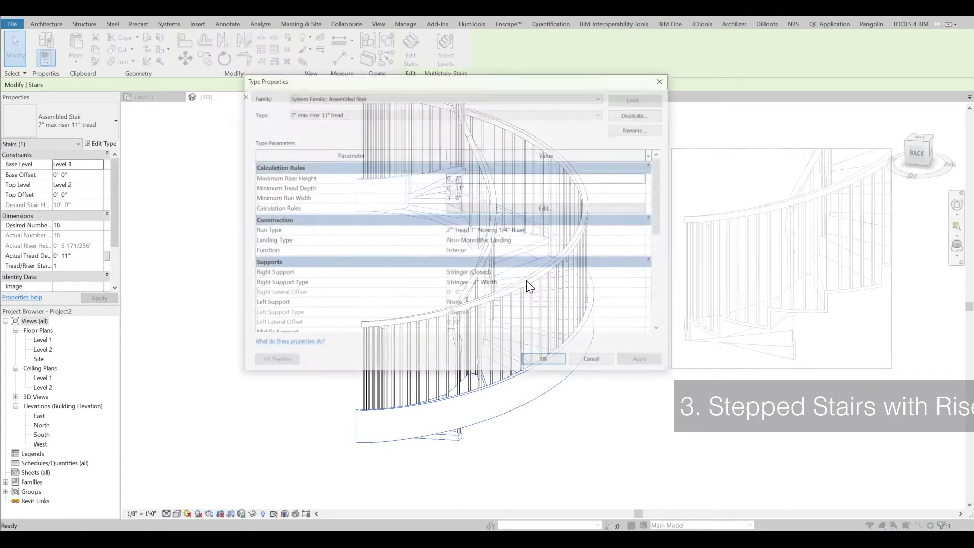
pyautogui.click(589, 273)
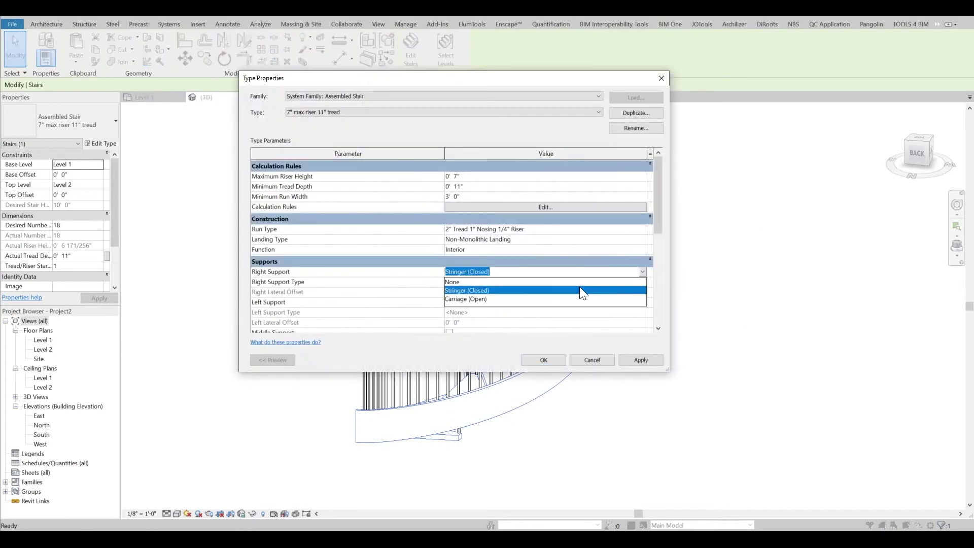
pyautogui.click(579, 286)
pyautogui.click(644, 274)
pyautogui.click(599, 280)
# - Set the tread thickness of the stair's run type, 2" Tread 1" Nosing 1/4" Riser, to 0' 1"
pyautogui.click(643, 229)
pyautogui.click(644, 230)
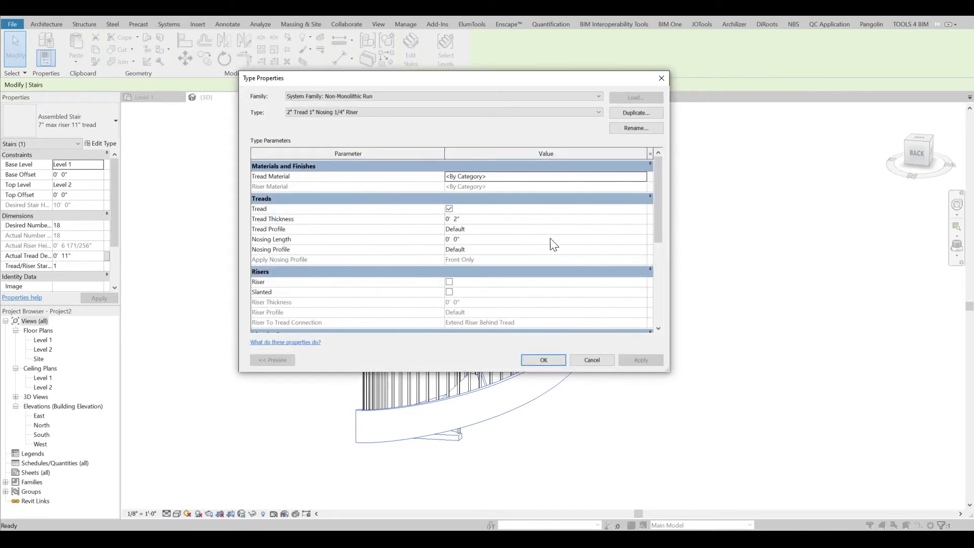
pyautogui.click(457, 220)
pyautogui.click(458, 223)
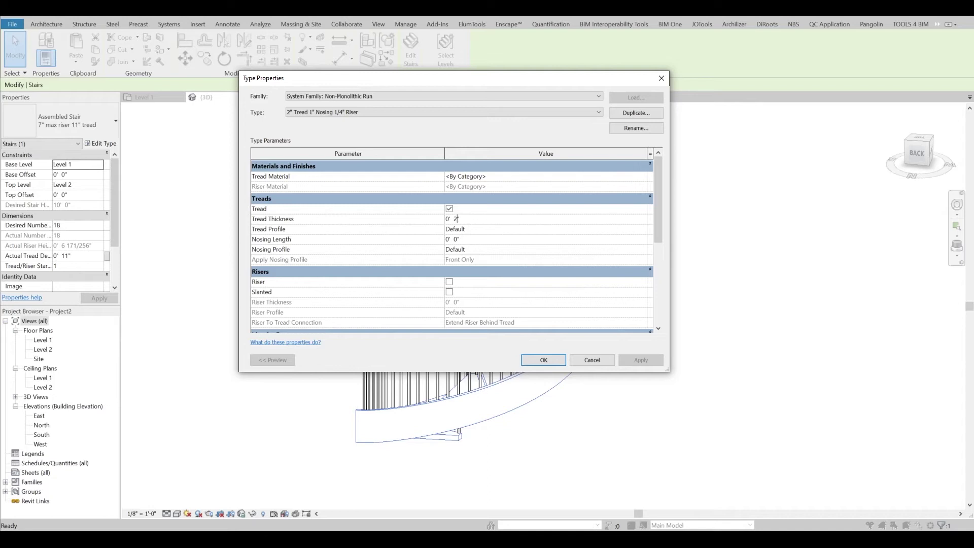
pyautogui.write('1')
# - Turn on risers in the run type and set the riser thickness to 0' 1"
pyautogui.click(460, 285)
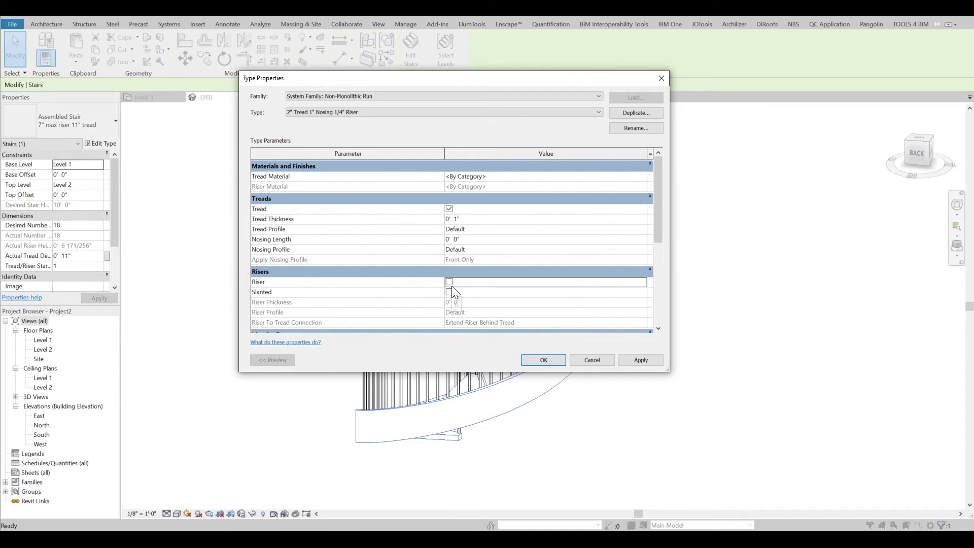
pyautogui.click(449, 283)
pyautogui.click(468, 302)
pyautogui.click(468, 302)
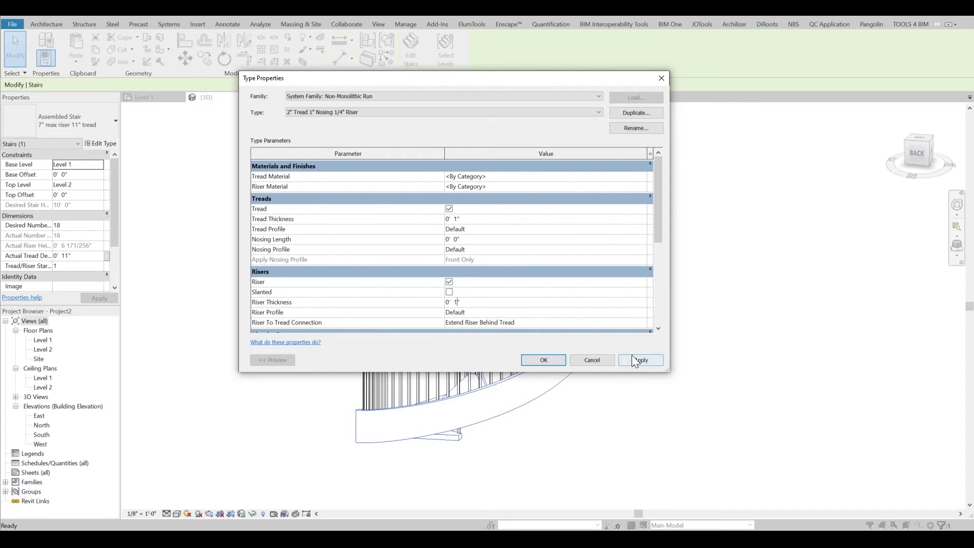
# - Set the run type's riser to tread connection to Join All Risers And Treads and apply the run and stair type changes
pyautogui.click(640, 323)
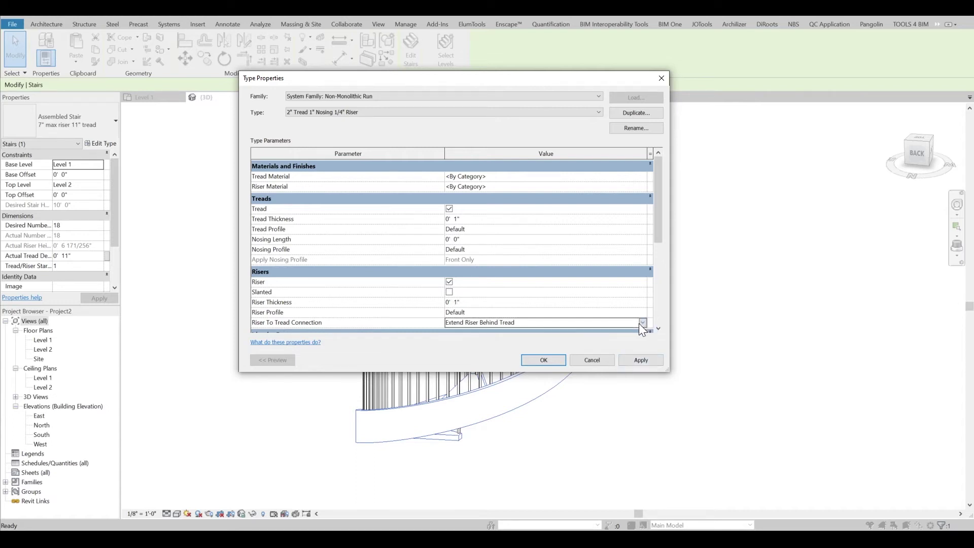
pyautogui.click(642, 323)
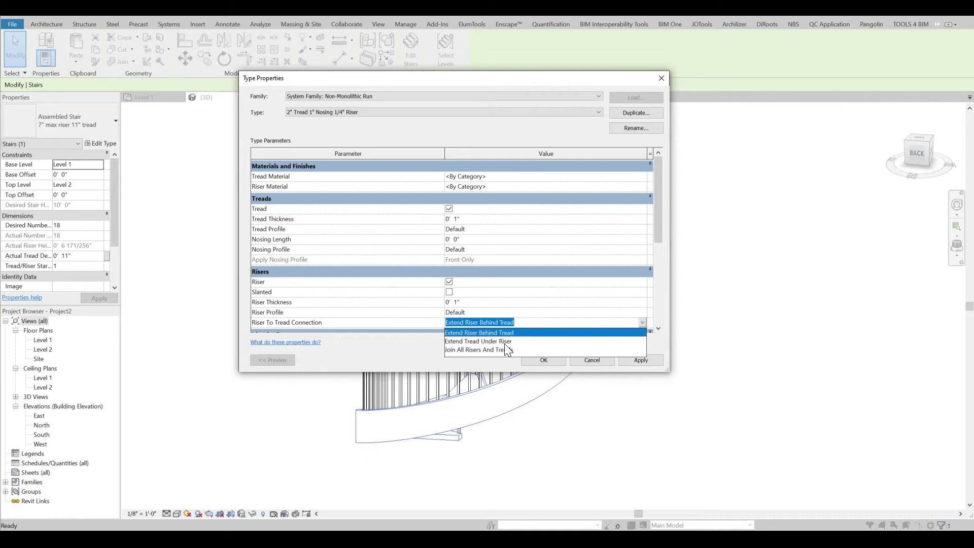
pyautogui.click(478, 350)
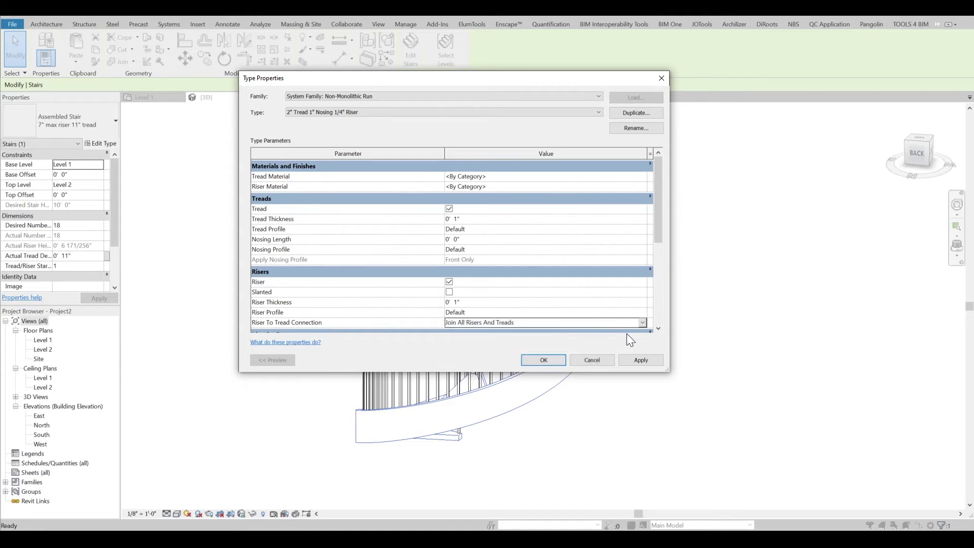
pyautogui.click(641, 360)
pyautogui.click(532, 360)
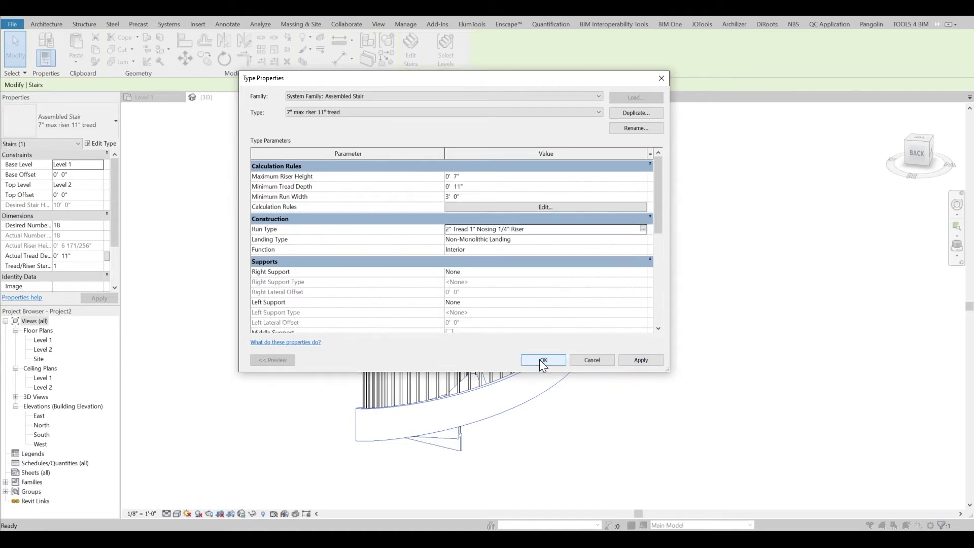
pyautogui.click(541, 359)
pyautogui.click(561, 396)
# - Turn off risers in the run type of the spiral stair
pyautogui.scroll(3, 557, 401)
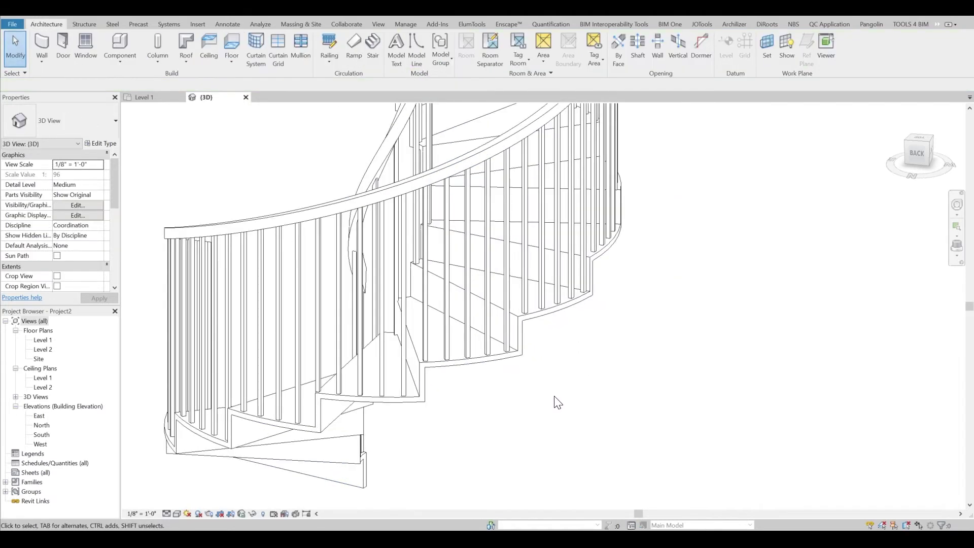
pyautogui.keyDown('shift'); pyautogui.moveTo(560, 383); pyautogui.dragTo(388, 325, button='middle'); pyautogui.keyUp('shift')
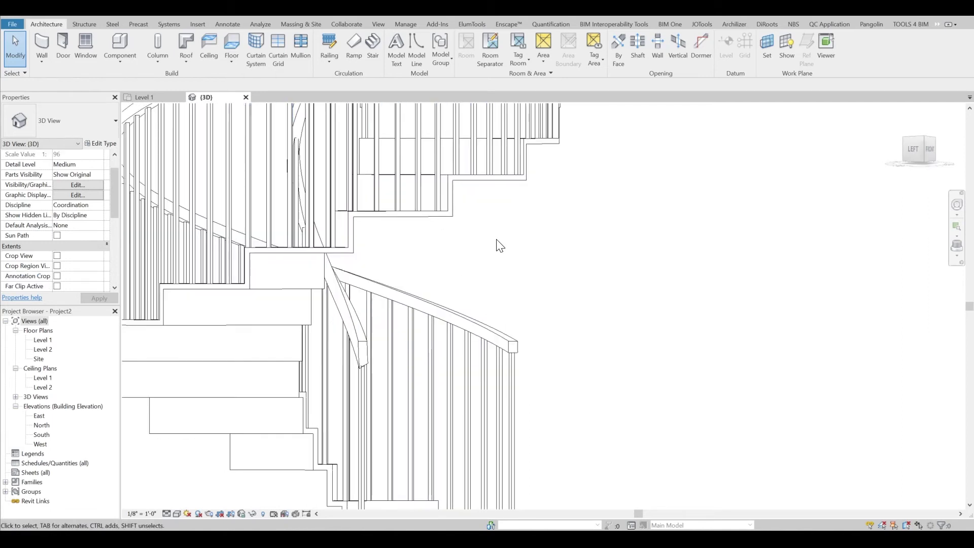
pyautogui.scroll(-5, 406, 221)
pyautogui.moveTo(455, 254)
pyautogui.keyDown('shift'); pyautogui.mouseDown(button='middle')
pyautogui.moveTo(482, 279)
pyautogui.moveTo(481, 294)
pyautogui.moveTo(453, 252)
pyautogui.mouseUp(button='middle'); pyautogui.keyUp('shift')
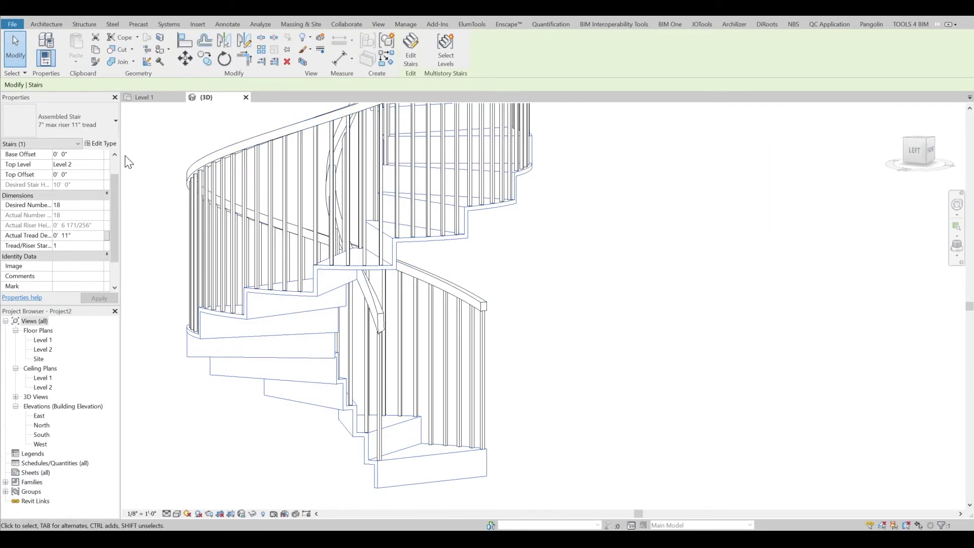
pyautogui.click(112, 142)
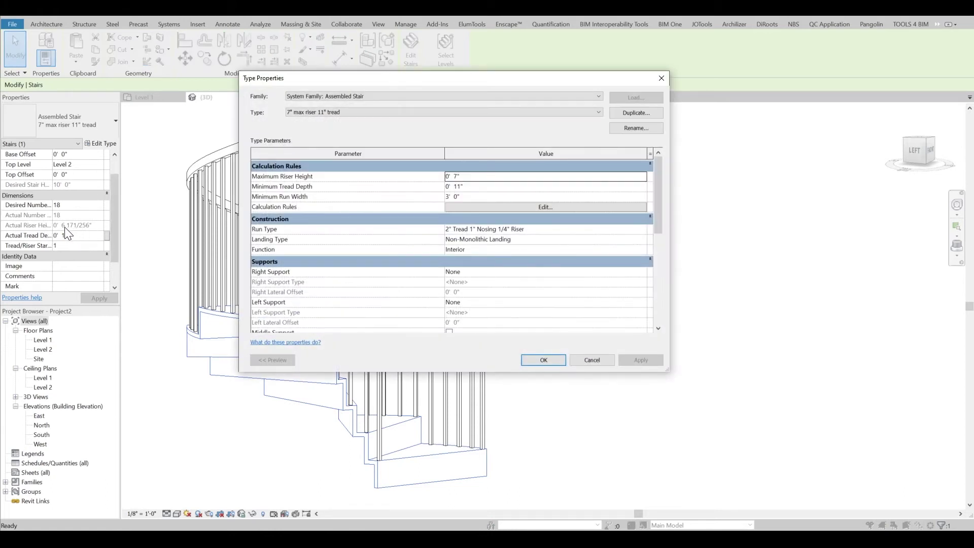
pyautogui.click(642, 229)
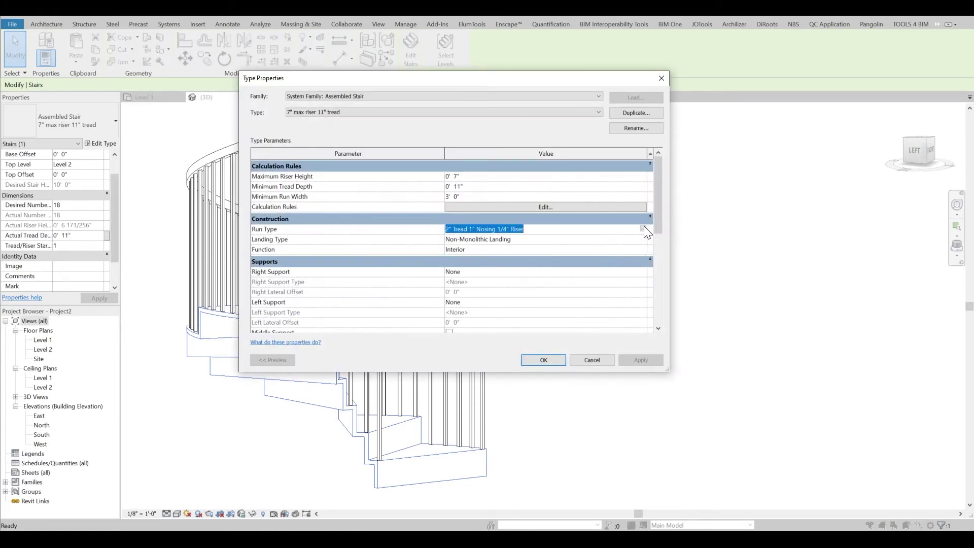
pyautogui.click(644, 229)
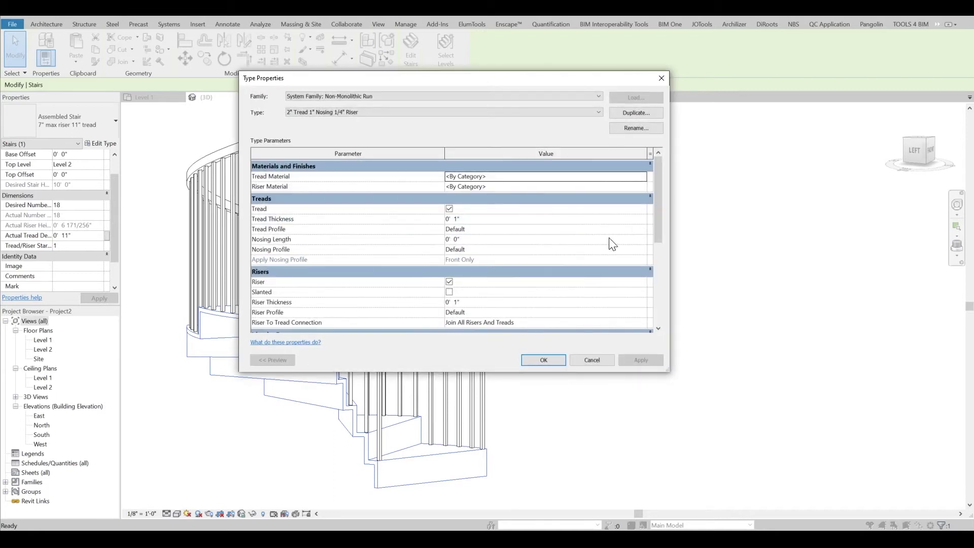
pyautogui.click(449, 282)
# - Increase the run type's tread thickness to about the riser height and accept the type changes
pyautogui.click(457, 219)
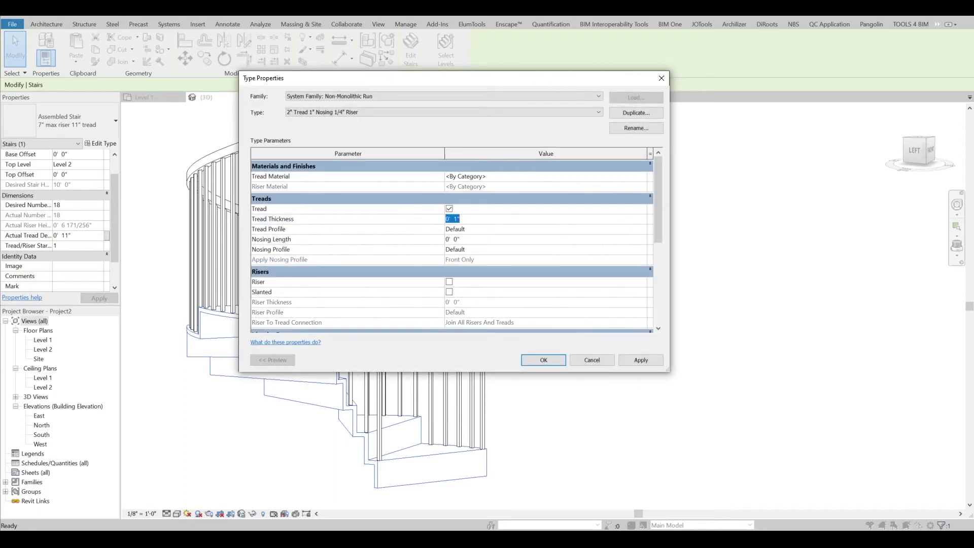
pyautogui.click(458, 218)
pyautogui.click(549, 358)
pyautogui.click(550, 358)
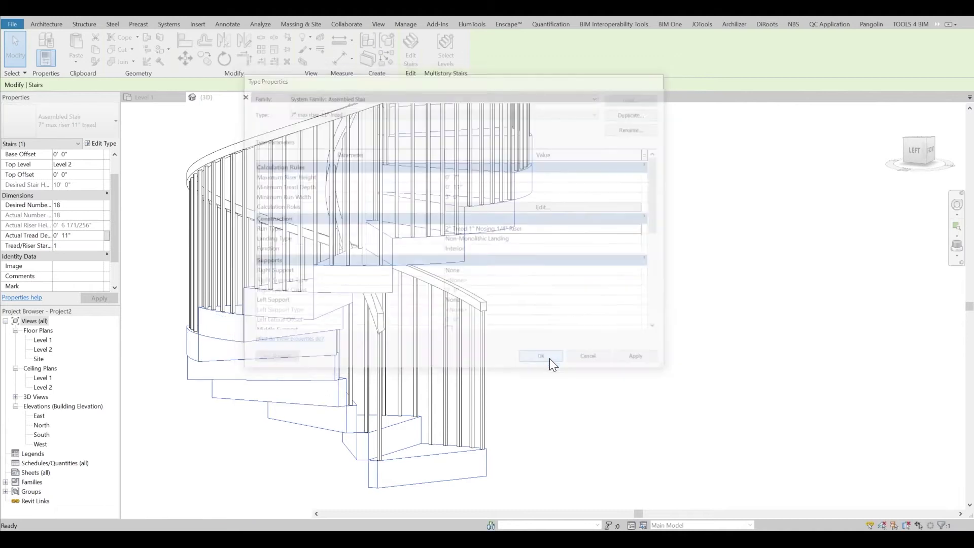
pyautogui.click(554, 373)
# - Examine the thickened treads, up close where they meet and from several sides of the stair
pyautogui.keyDown('shift'); pyautogui.moveTo(554, 373); pyautogui.dragTo(620, 315, button='middle'); pyautogui.keyUp('shift')
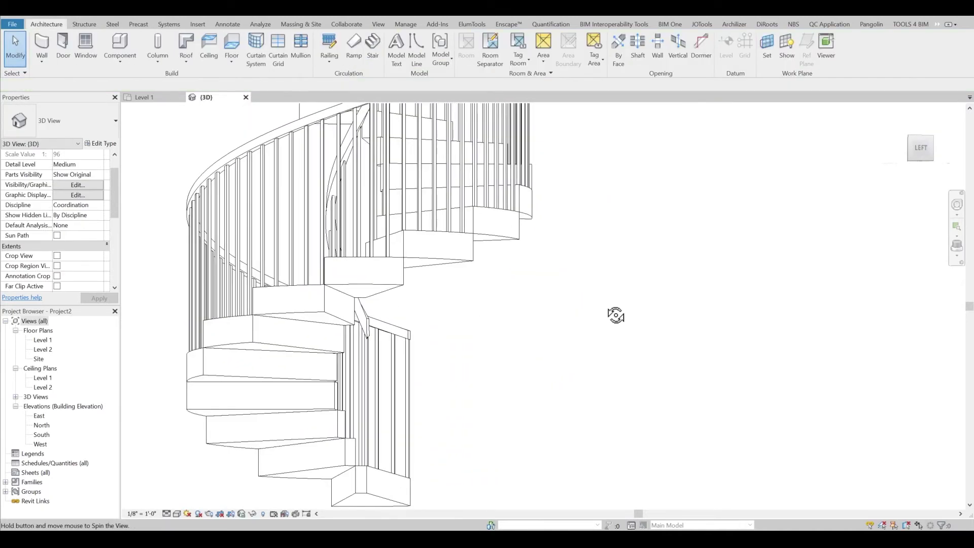
pyautogui.scroll(3, 456, 257)
pyautogui.scroll(5, 365, 261)
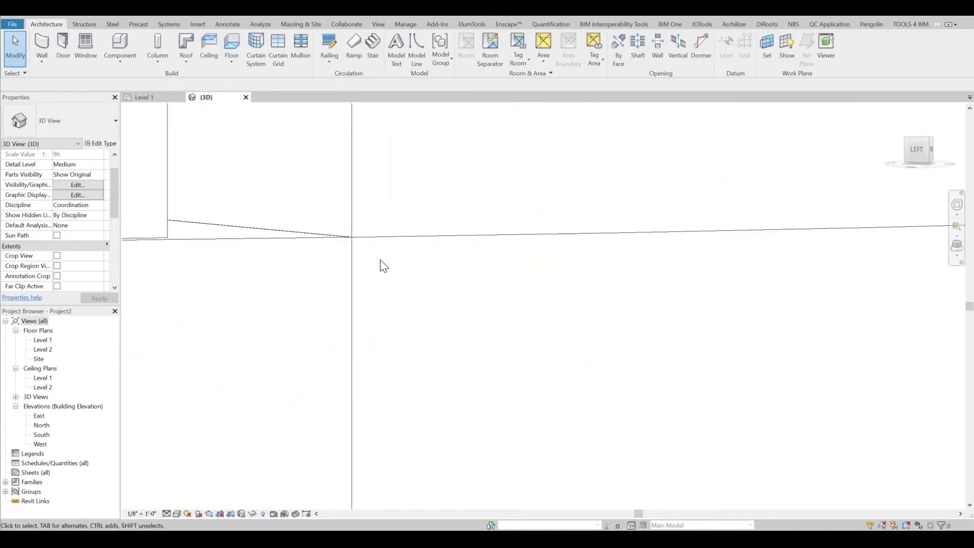
pyautogui.scroll(-5, 383, 266)
pyautogui.keyDown('shift'); pyautogui.moveTo(382, 266); pyautogui.dragTo(727, 380, button='middle'); pyautogui.keyUp('shift')
pyautogui.scroll(-4, 416, 304)
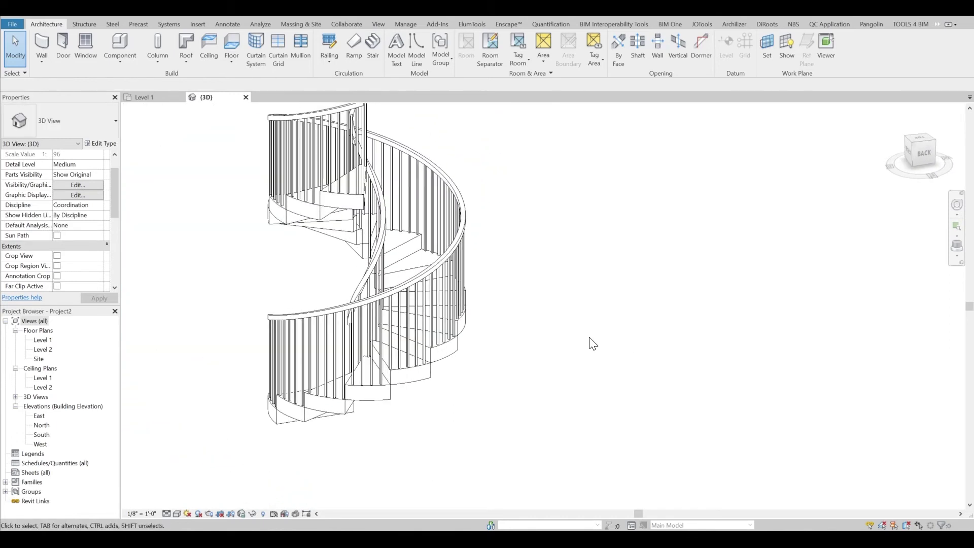
pyautogui.keyDown('shift'); pyautogui.moveTo(514, 343); pyautogui.dragTo(535, 348, button='middle'); pyautogui.keyUp('shift')
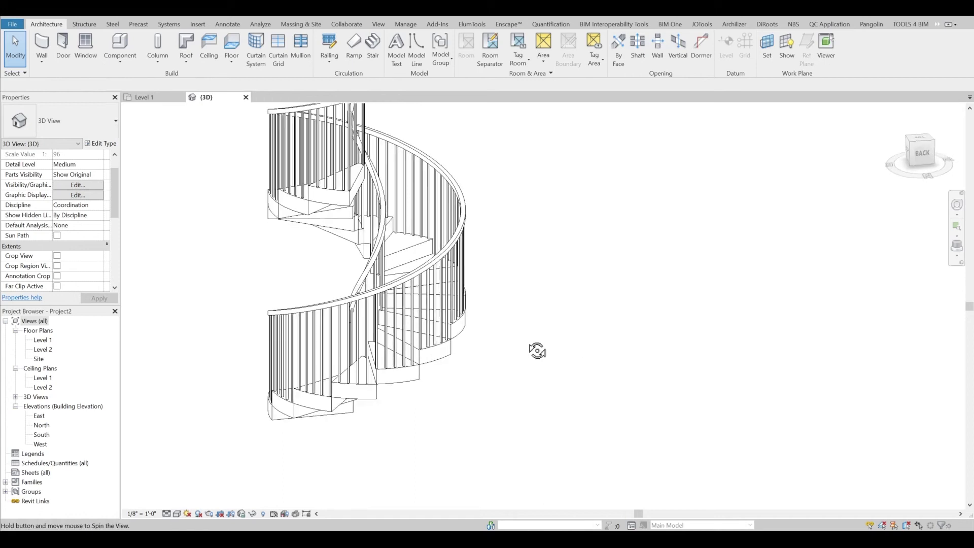
pyautogui.scroll(3, 462, 273)
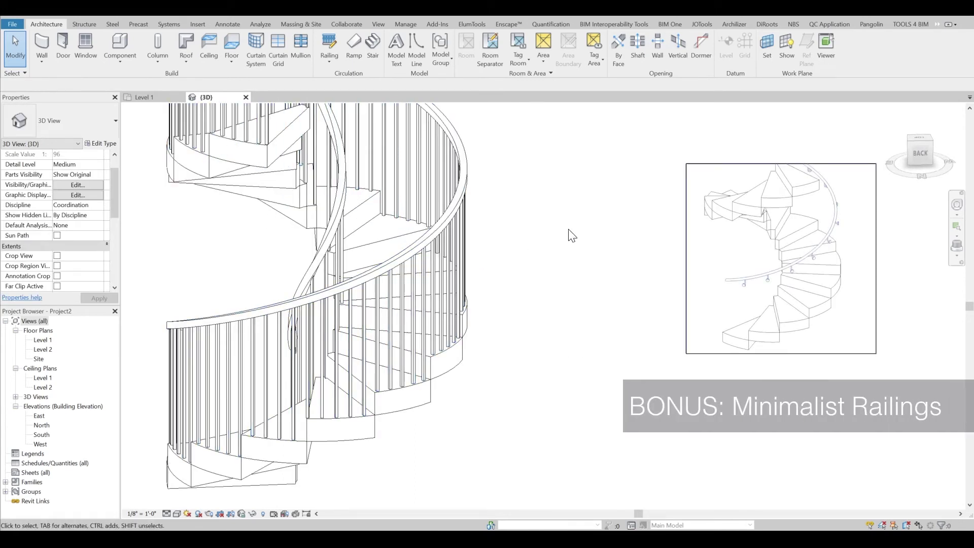
# - Delete the inner railing of the spiral stair
pyautogui.scroll(-3, 505, 245)
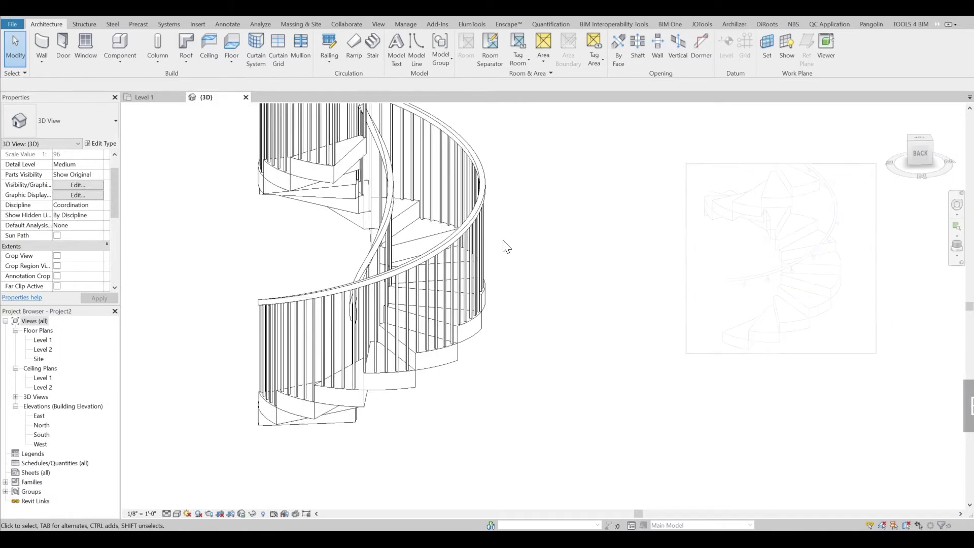
pyautogui.moveTo(504, 245); pyautogui.dragTo(631, 344, button='middle')
pyautogui.scroll(2, 548, 273)
pyautogui.scroll(-3, 552, 272)
pyautogui.click(480, 341)
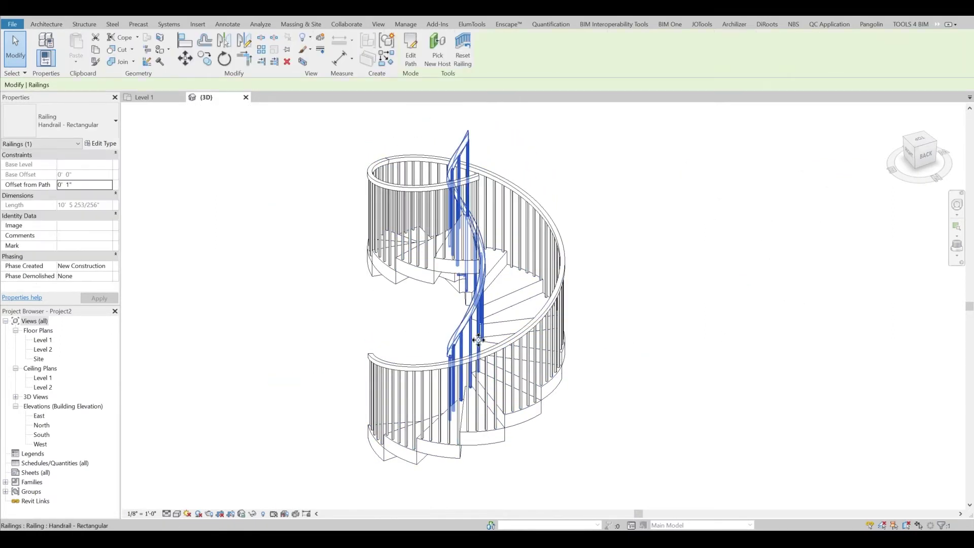
pyautogui.press('Delete')
# - Open the type properties of the outer railing, Handrail - Rectangular, and review its construction, top rail and handrail settings
pyautogui.keyDown('shift'); pyautogui.moveTo(635, 344); pyautogui.dragTo(640, 285, button='middle'); pyautogui.keyUp('shift')
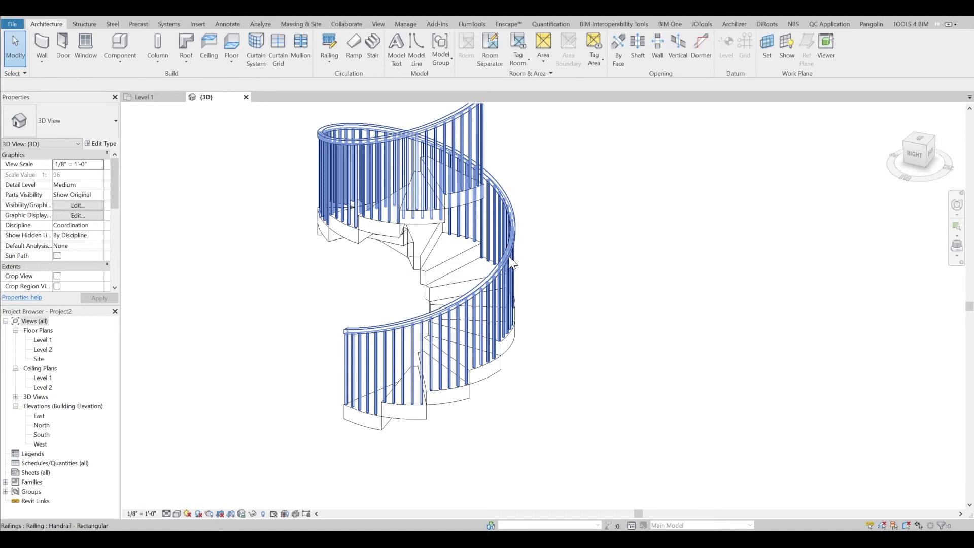
pyautogui.scroll(5, 501, 359)
pyautogui.scroll(-3, 492, 361)
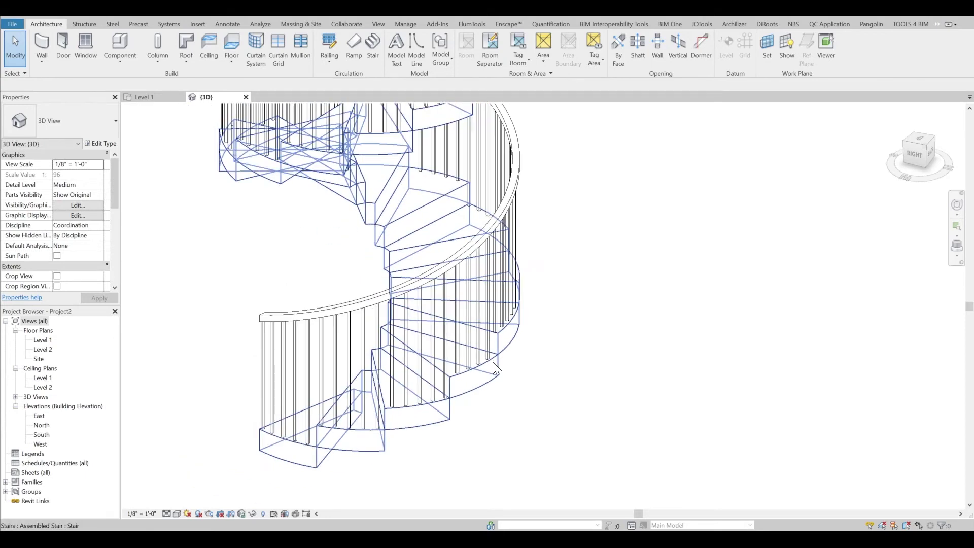
pyautogui.scroll(-1, 488, 254)
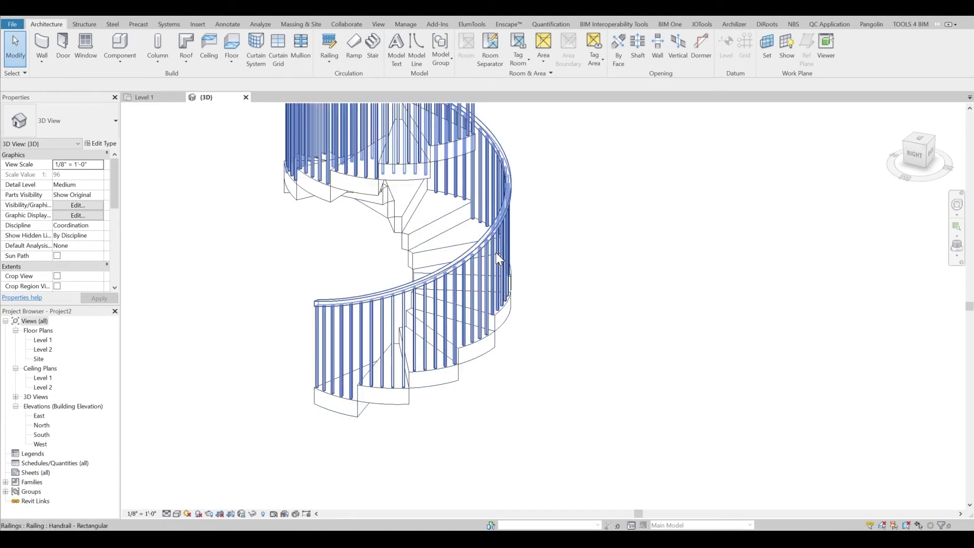
pyautogui.click(498, 251)
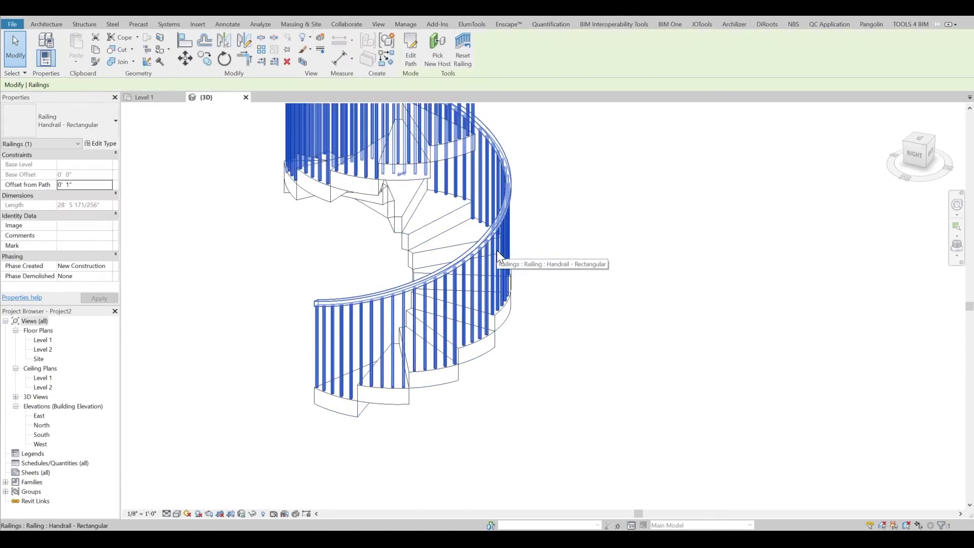
pyautogui.click(99, 145)
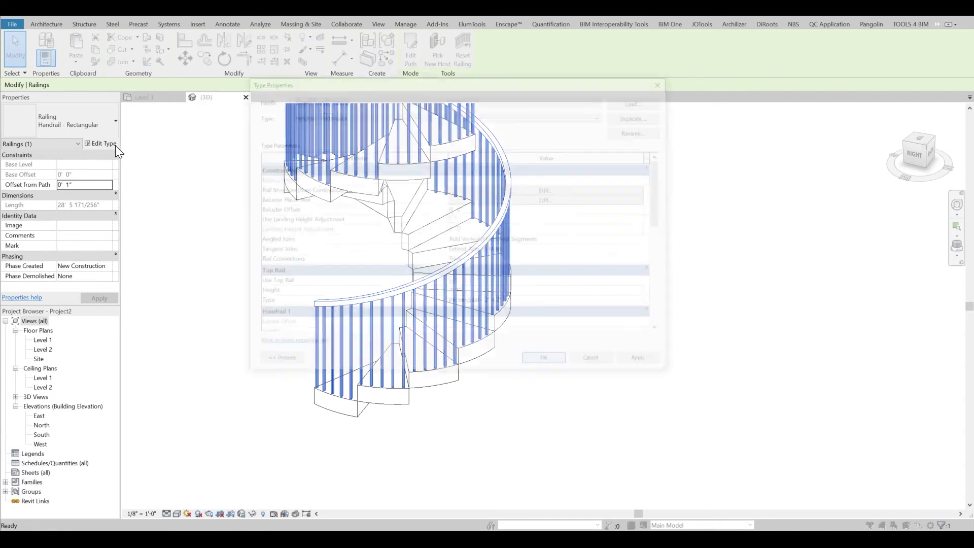
pyautogui.scroll(-2, 490, 215)
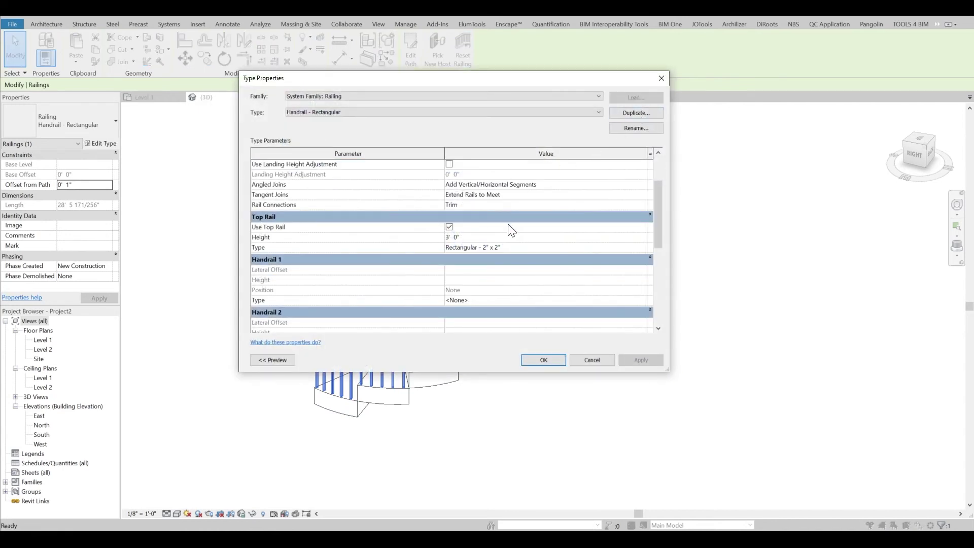
pyautogui.scroll(2, 507, 203)
pyautogui.scroll(-3, 502, 223)
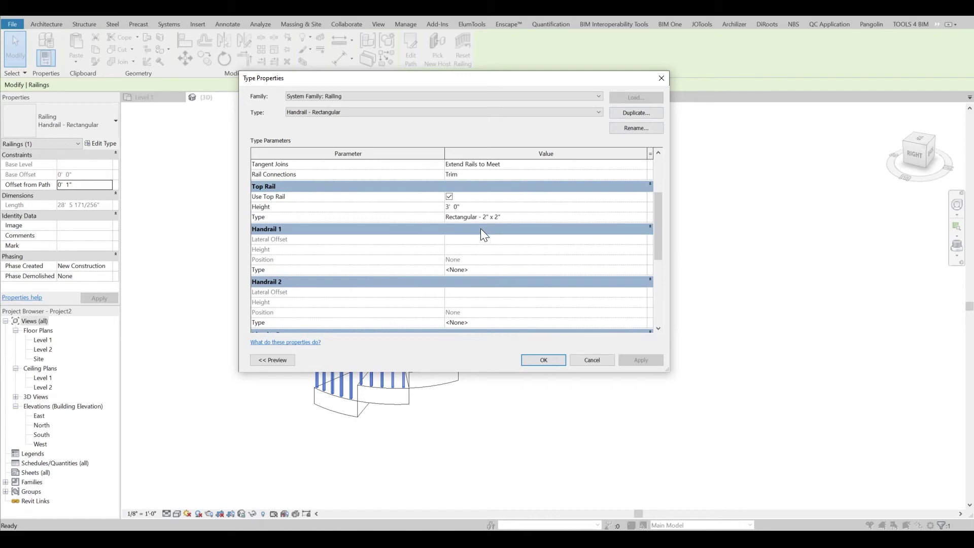
pyautogui.scroll(2, 480, 228)
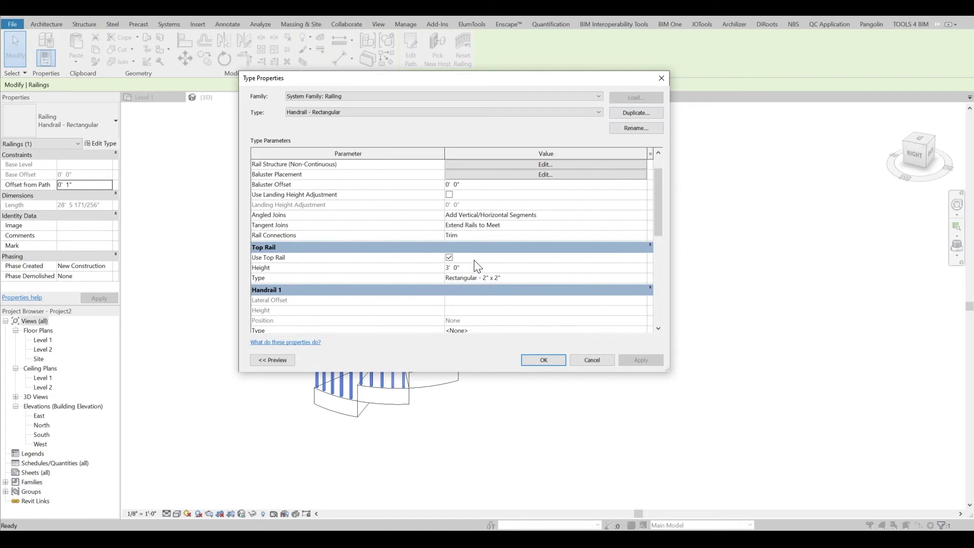
# - Check the railing type's rail structure, and set the regular baluster in the baluster placement's main pattern to None
pyautogui.click(525, 164)
pyautogui.click(503, 356)
pyautogui.click(547, 174)
pyautogui.click(354, 148)
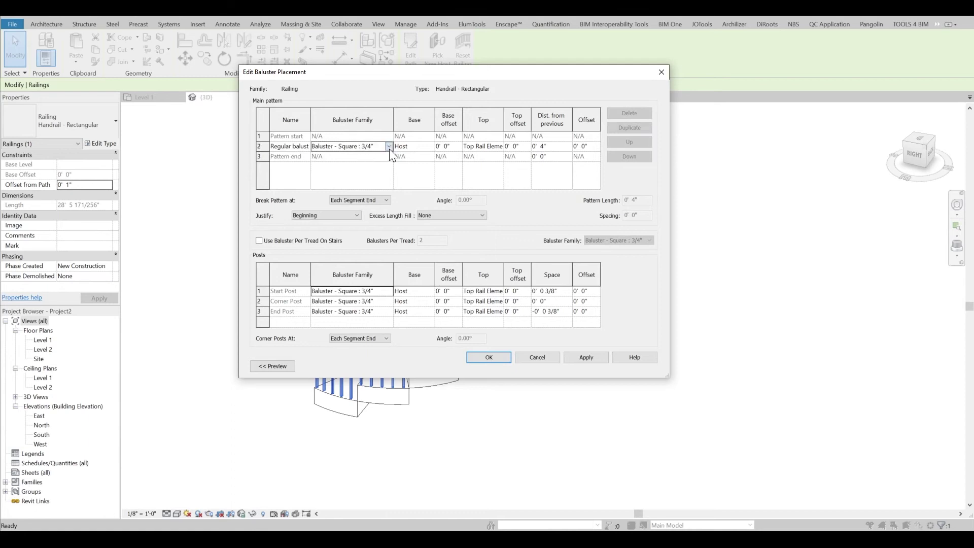
pyautogui.click(389, 147)
pyautogui.click(355, 155)
# - Set the start, corner and end posts to None and accept the baluster placement
pyautogui.click(389, 292)
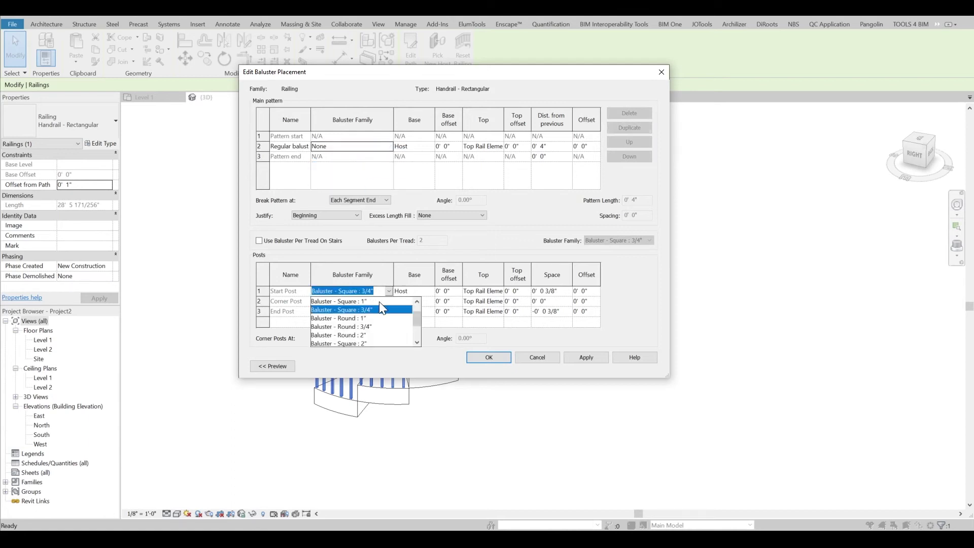
pyautogui.click(378, 301)
pyautogui.click(388, 302)
pyautogui.click(389, 302)
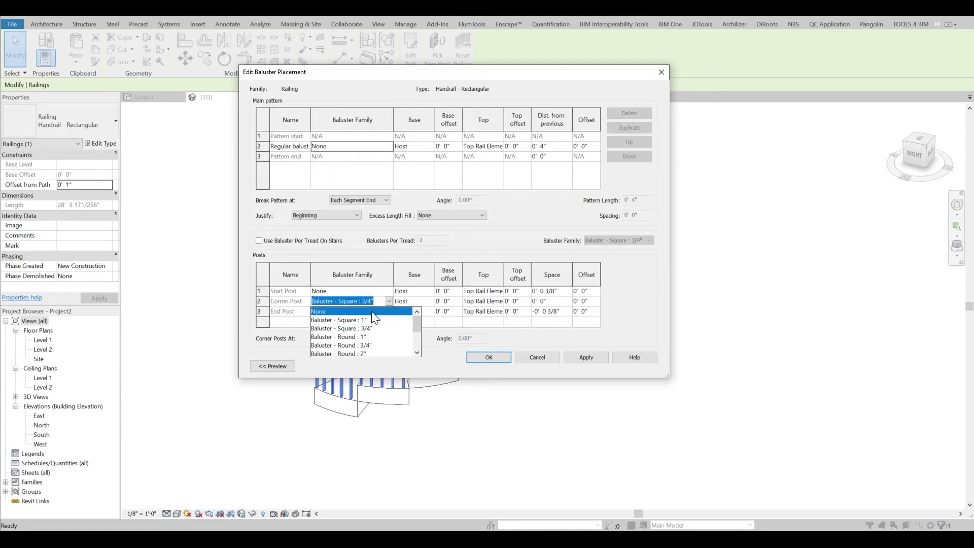
pyautogui.click(345, 311)
pyautogui.click(378, 311)
pyautogui.click(389, 311)
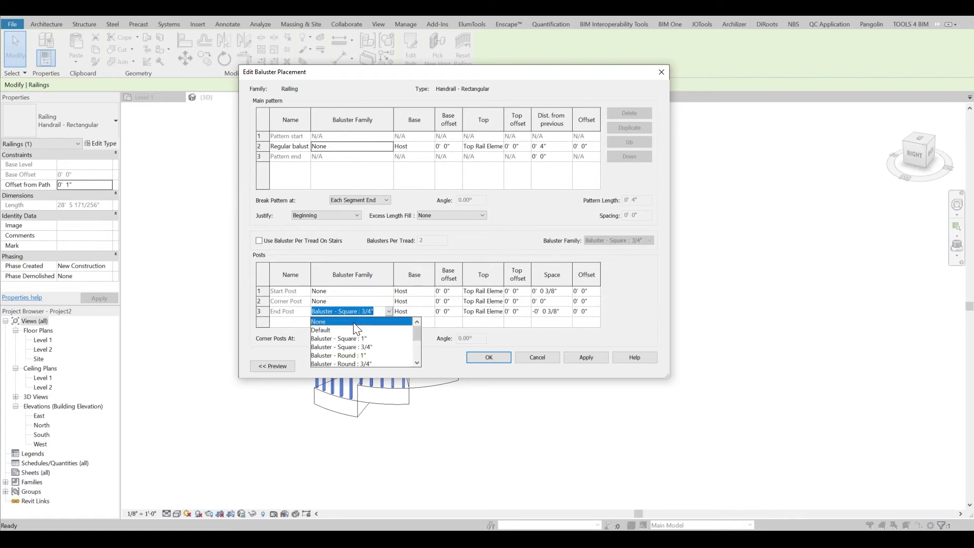
pyautogui.click(355, 322)
pyautogui.click(602, 354)
pyautogui.click(507, 357)
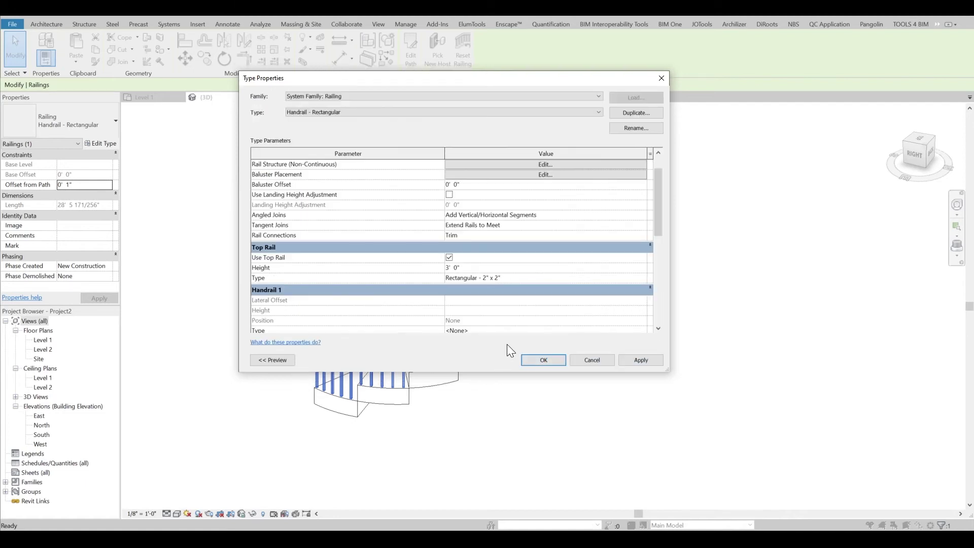
# - Apply the baluster removal, uncover the stair behind the type properties, and turn off the railing type's top rail
pyautogui.click(652, 363)
pyautogui.moveTo(489, 76); pyautogui.dragTo(769, 98)
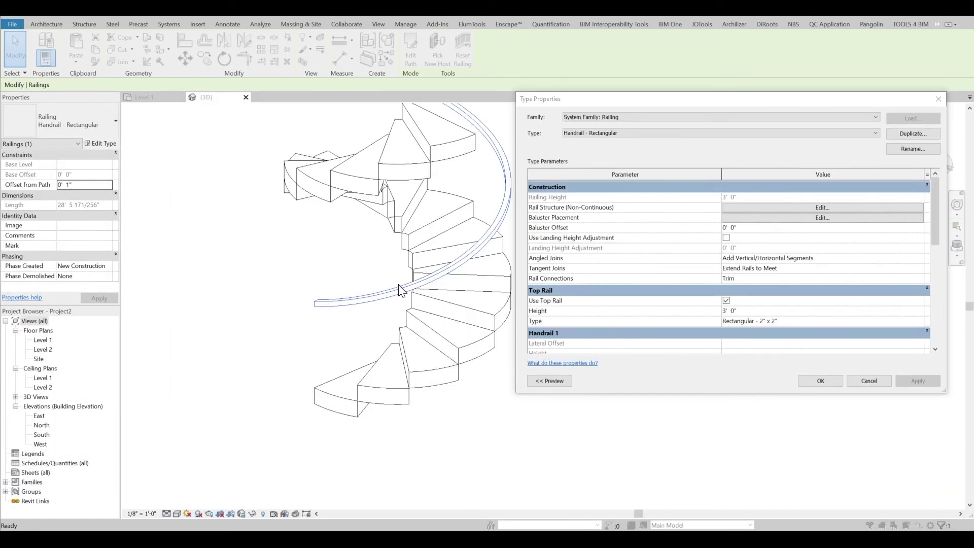
pyautogui.scroll(-2, 656, 299)
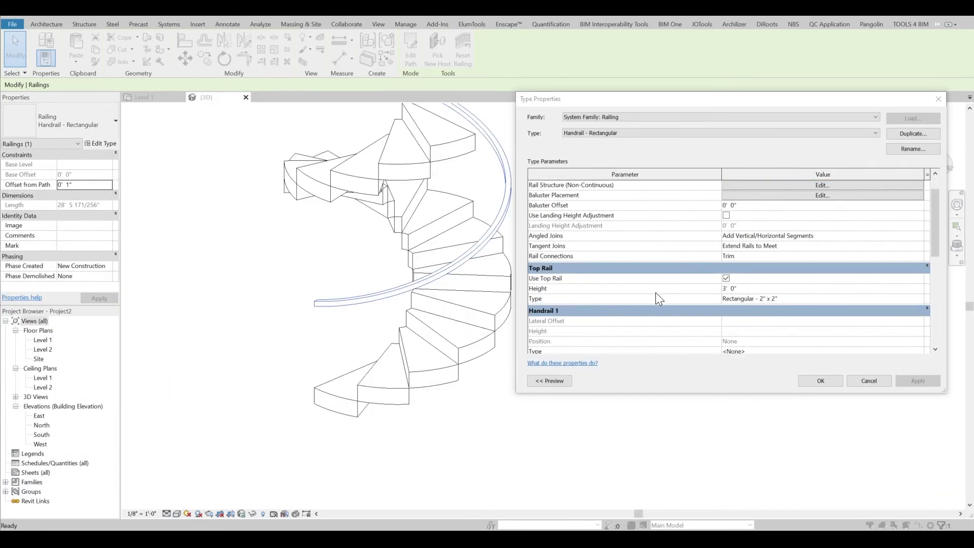
pyautogui.click(726, 278)
# - Assign the Circular - 1 1/2" type to Handrail 1 and review its profile, hand clearance, material and extension settings
pyautogui.scroll(-3, 733, 293)
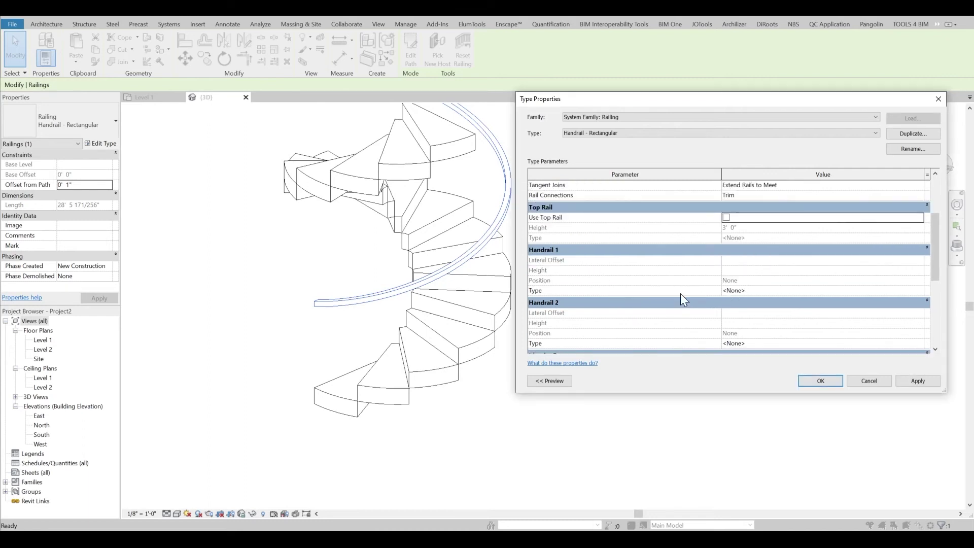
pyautogui.click(921, 291)
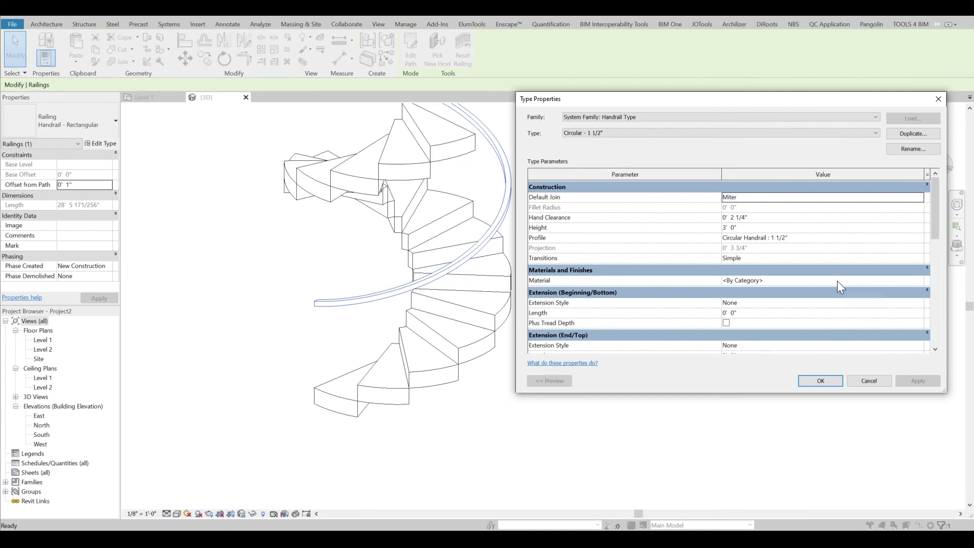
pyautogui.scroll(-1, 738, 303)
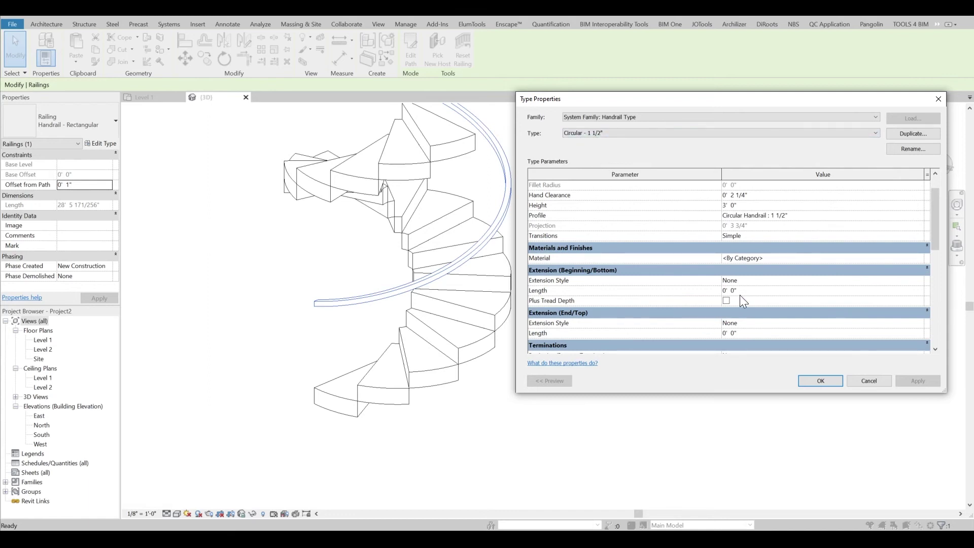
pyautogui.scroll(1, 767, 304)
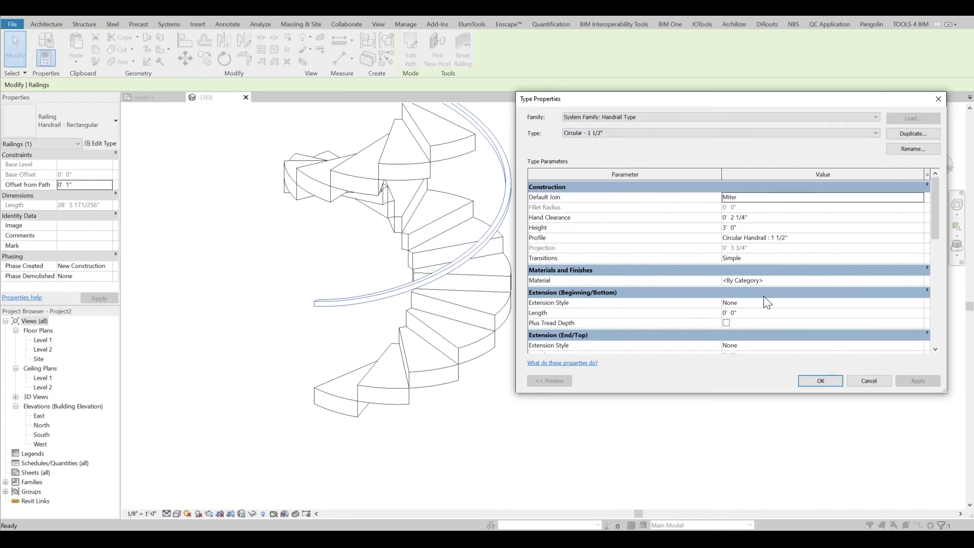
pyautogui.scroll(-2, 734, 325)
pyautogui.scroll(1, 744, 309)
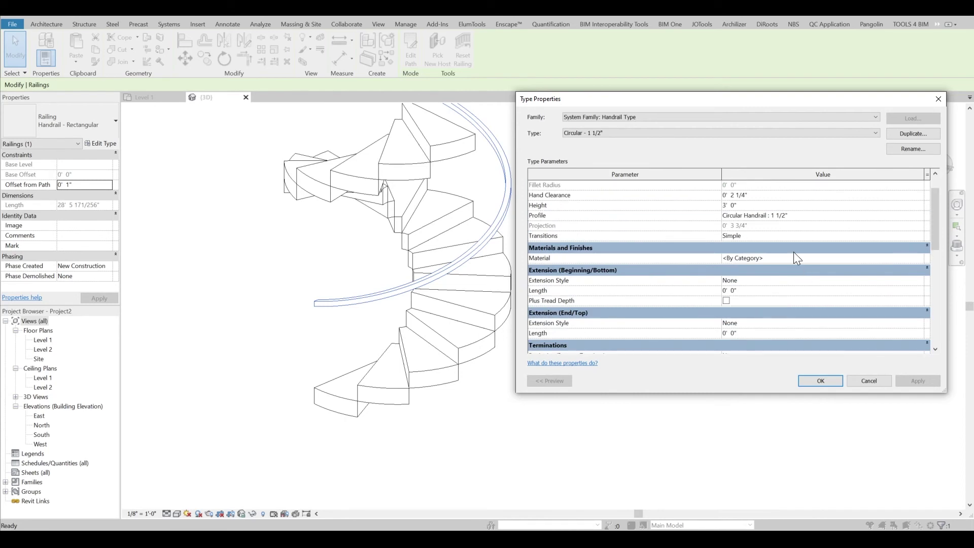
pyautogui.click(789, 215)
pyautogui.scroll(-1, 751, 264)
pyautogui.scroll(2, 755, 268)
pyautogui.click(729, 217)
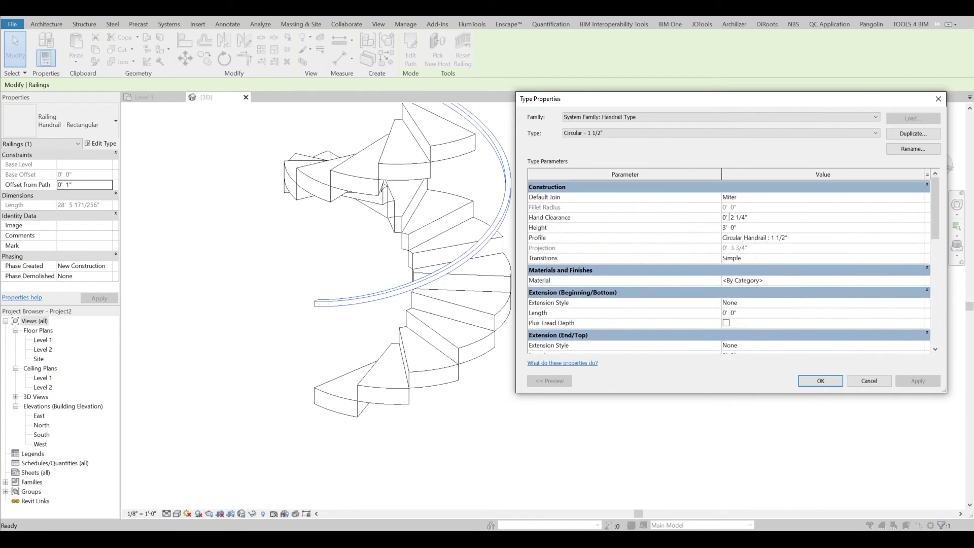
# - Set the circular handrail type's supports family to Support - Metal - Circular
pyautogui.scroll(-3, 741, 244)
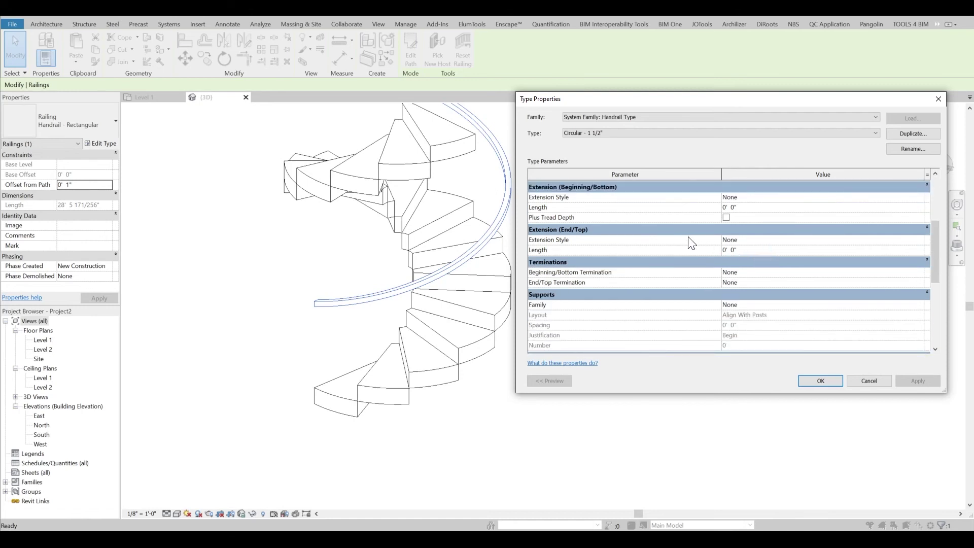
pyautogui.scroll(-1, 645, 274)
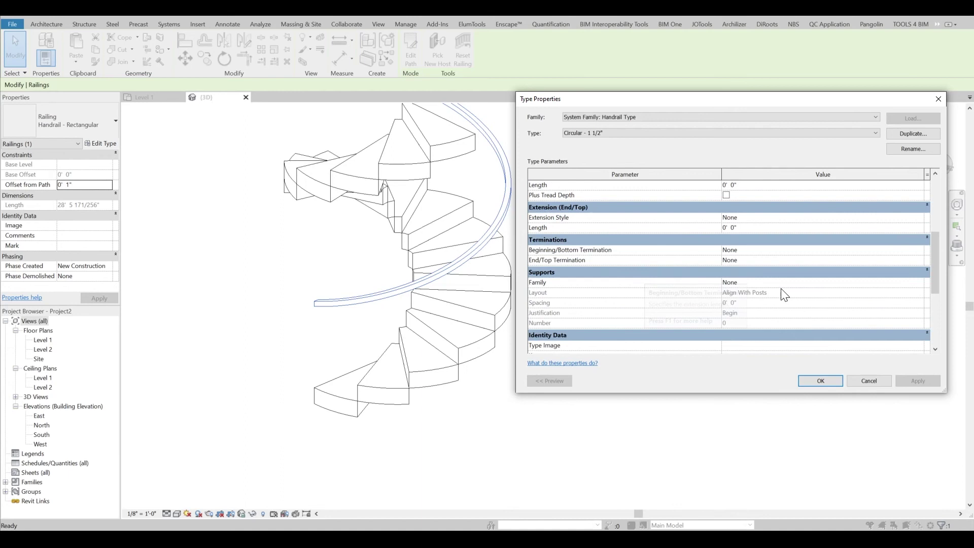
pyautogui.click(802, 283)
pyautogui.click(920, 282)
pyautogui.click(853, 297)
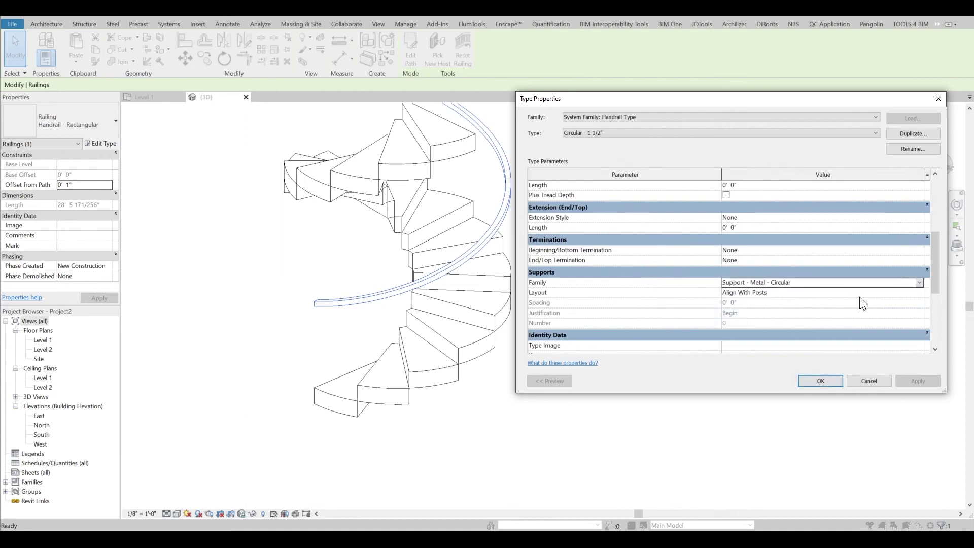
# - Set the handrail supports' layout to Fixed Number with 20 supports and accept the handrail type
pyautogui.click(919, 295)
pyautogui.click(919, 292)
pyautogui.click(794, 320)
pyautogui.press('Tab')
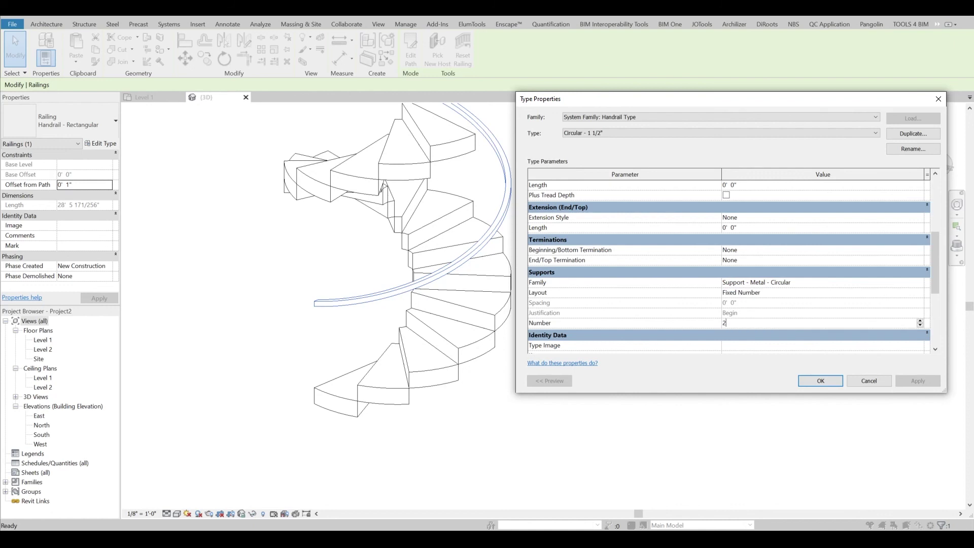
pyautogui.write('20')
pyautogui.press('Return')
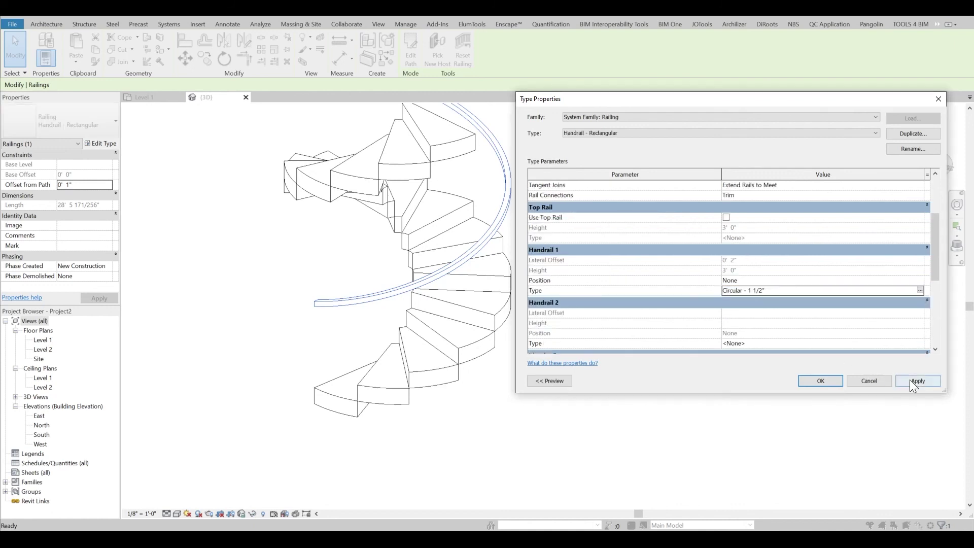
# - Set Handrail 1's position to Left, then apply and accept the railing type changes
pyautogui.click(746, 280)
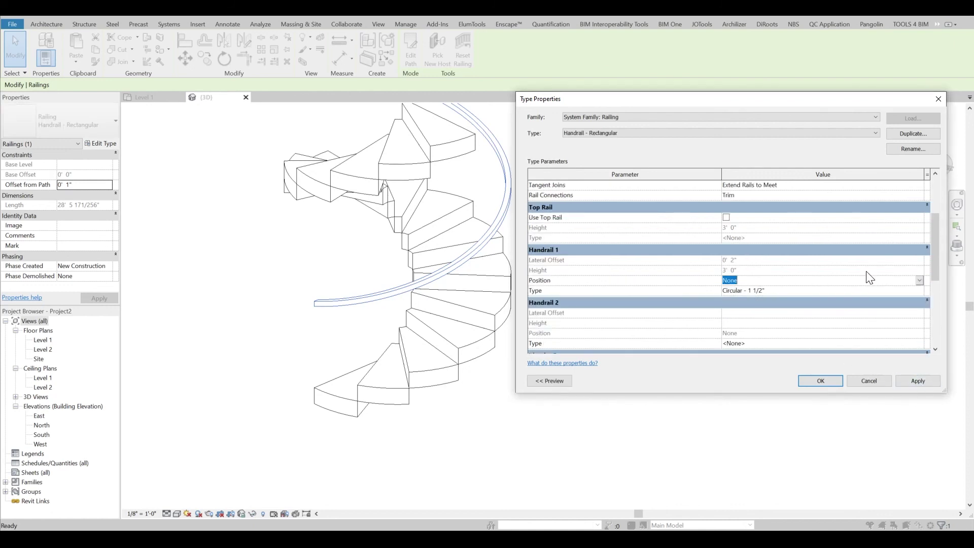
pyautogui.click(920, 281)
pyautogui.click(798, 298)
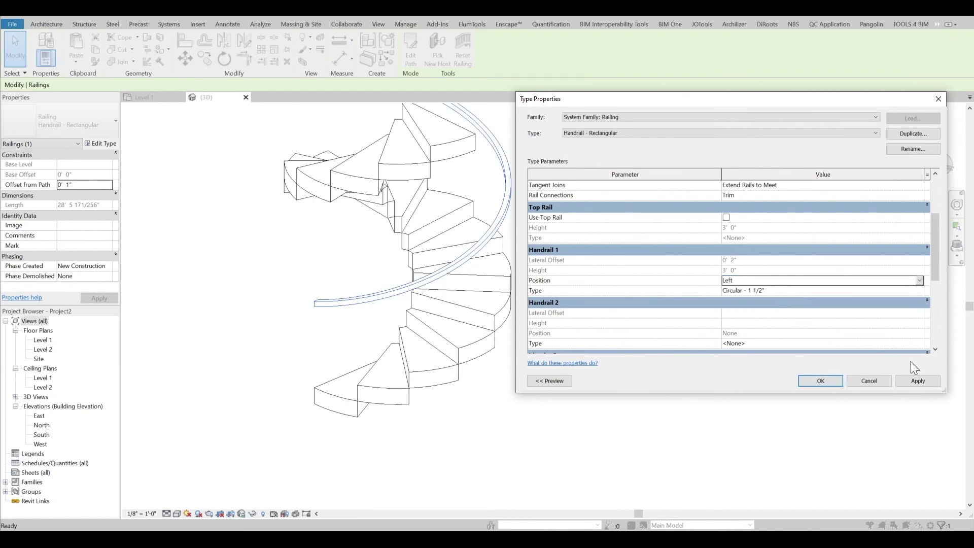
pyautogui.click(918, 380)
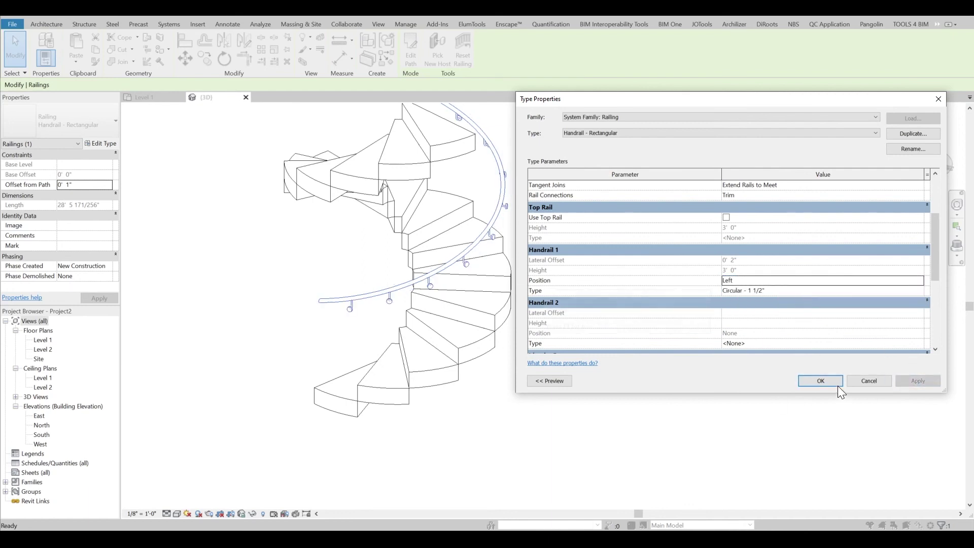
pyautogui.click(821, 381)
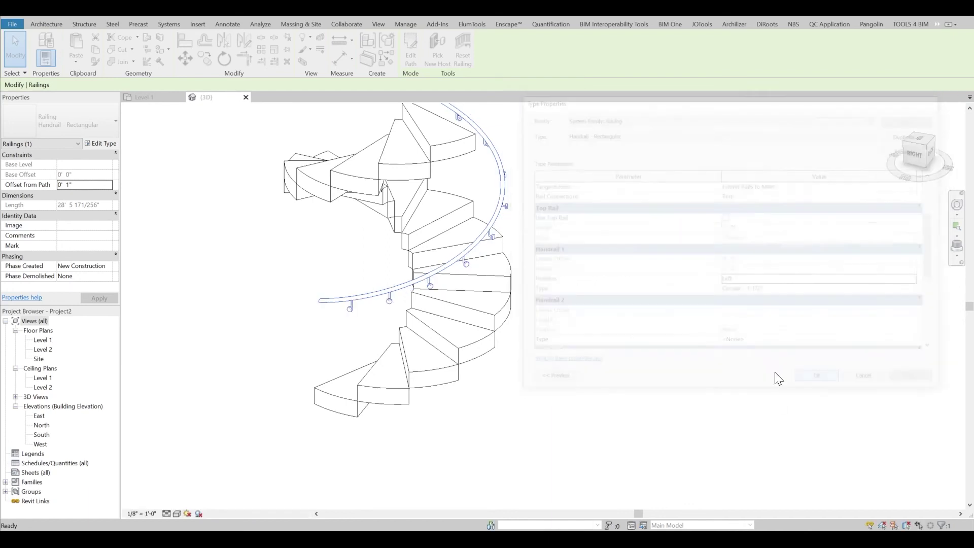
# - Deselect the railing and examine the lower end of the circular handrail and its metal supports up close
pyautogui.keyDown('shift'); pyautogui.moveTo(543, 323); pyautogui.dragTo(549, 268, button='middle'); pyautogui.keyUp('shift')
pyautogui.press('Escape')
pyautogui.scroll(4, 491, 294)
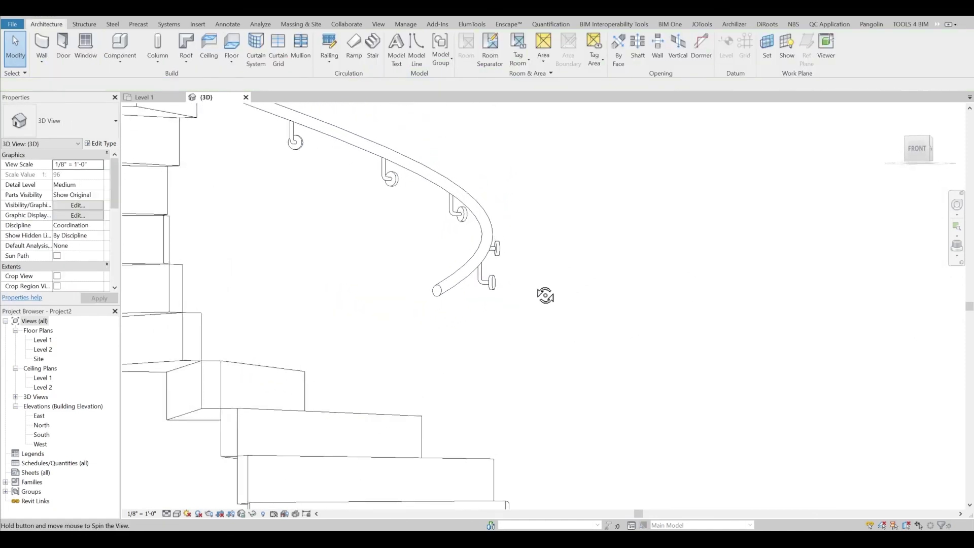